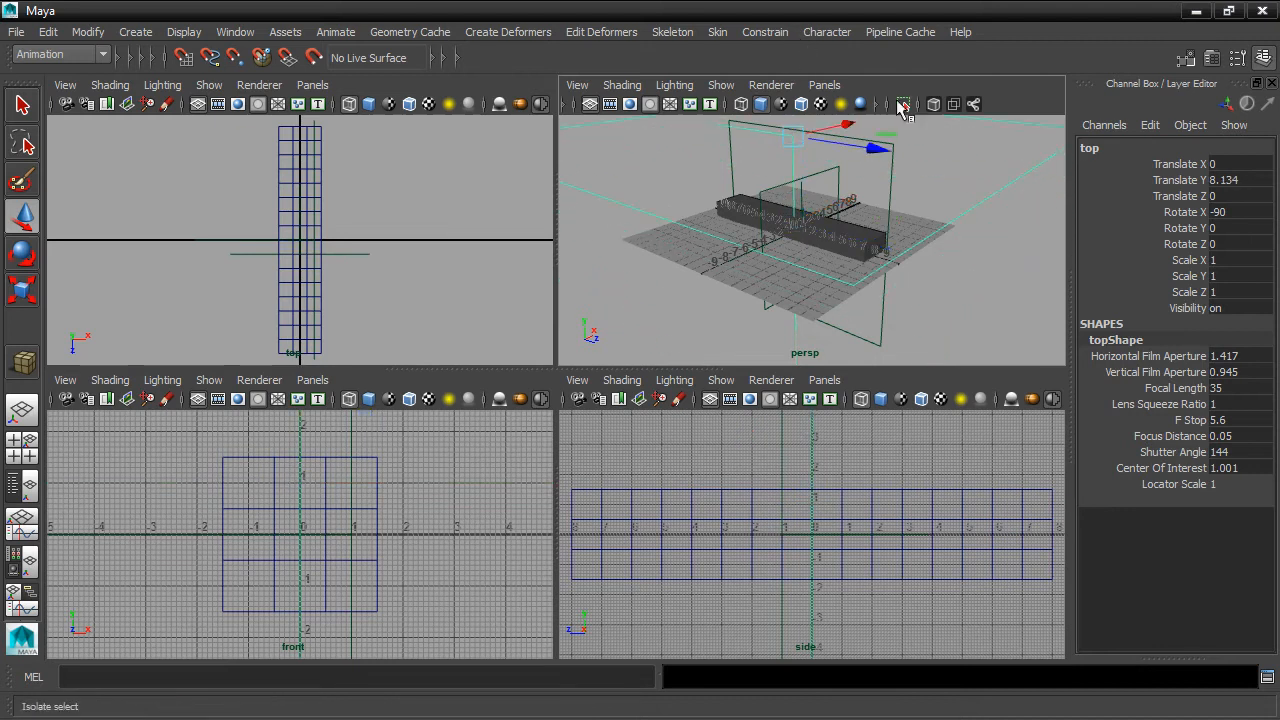
Step: Set the top camera's Translate Y to 10
double_click(1250, 180)
type("1")
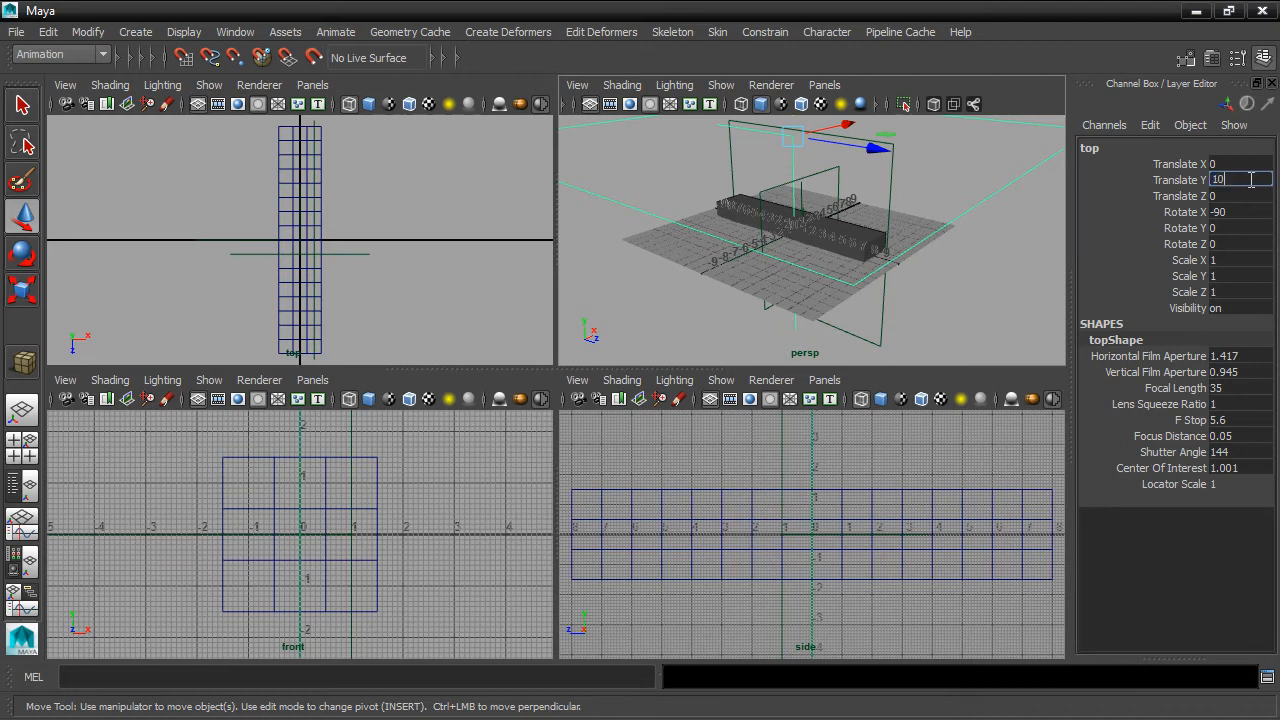
type("0")
key("Return")
Step: Move the side camera outward along X, away from the box, and set its Translate X to 20
left_click(883, 327)
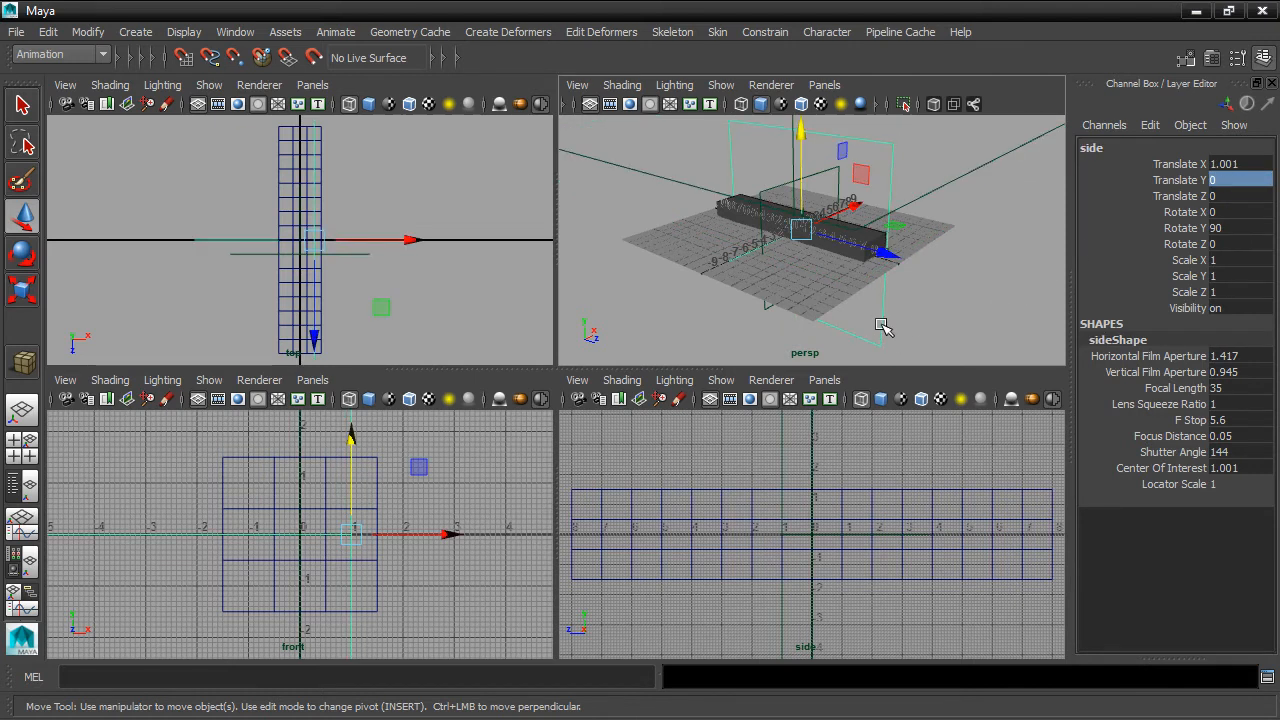
left_click_drag(943, 323, 755, 336, "alt")
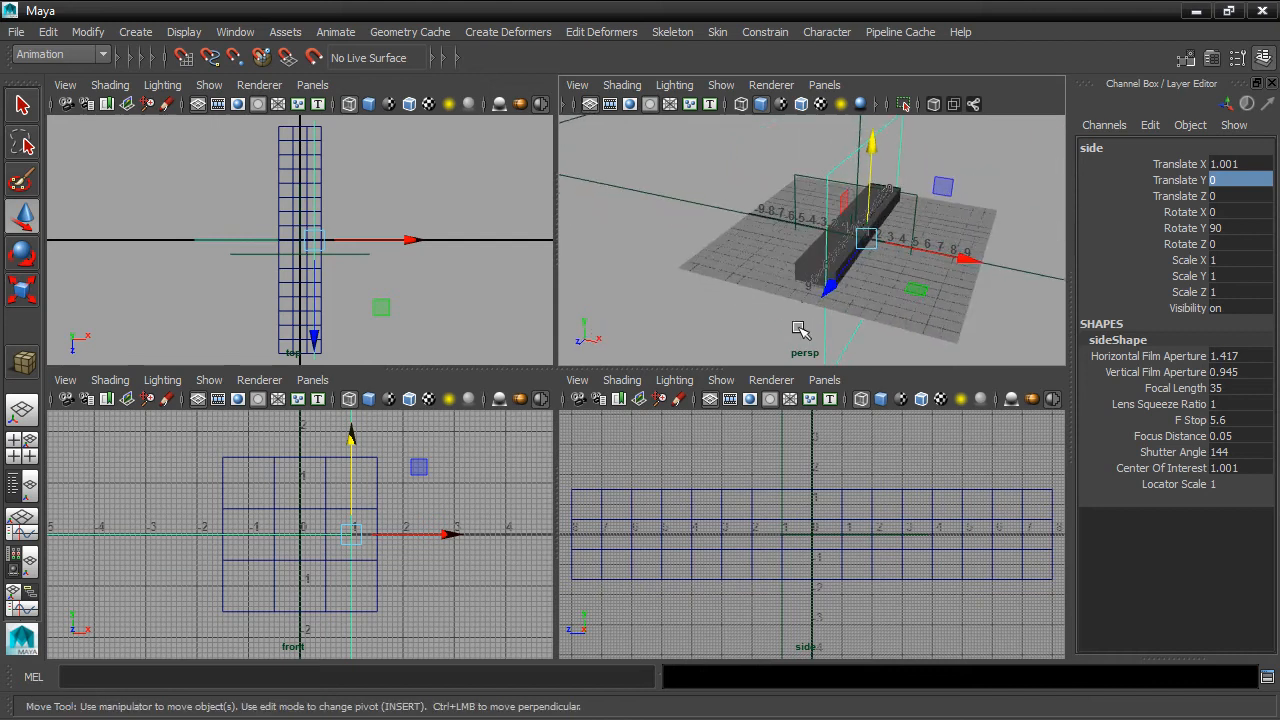
left_click_drag(966, 258, 1163, 275)
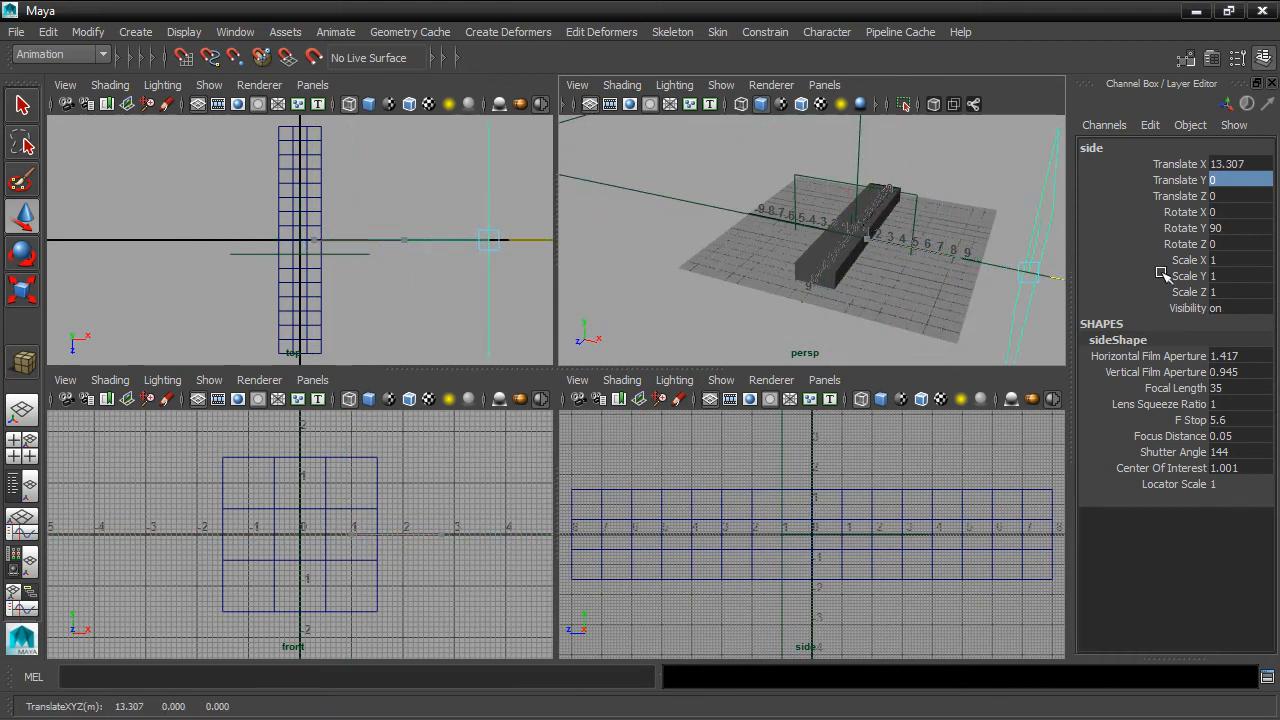
left_click_drag(1020, 263, 1021, 207, "alt")
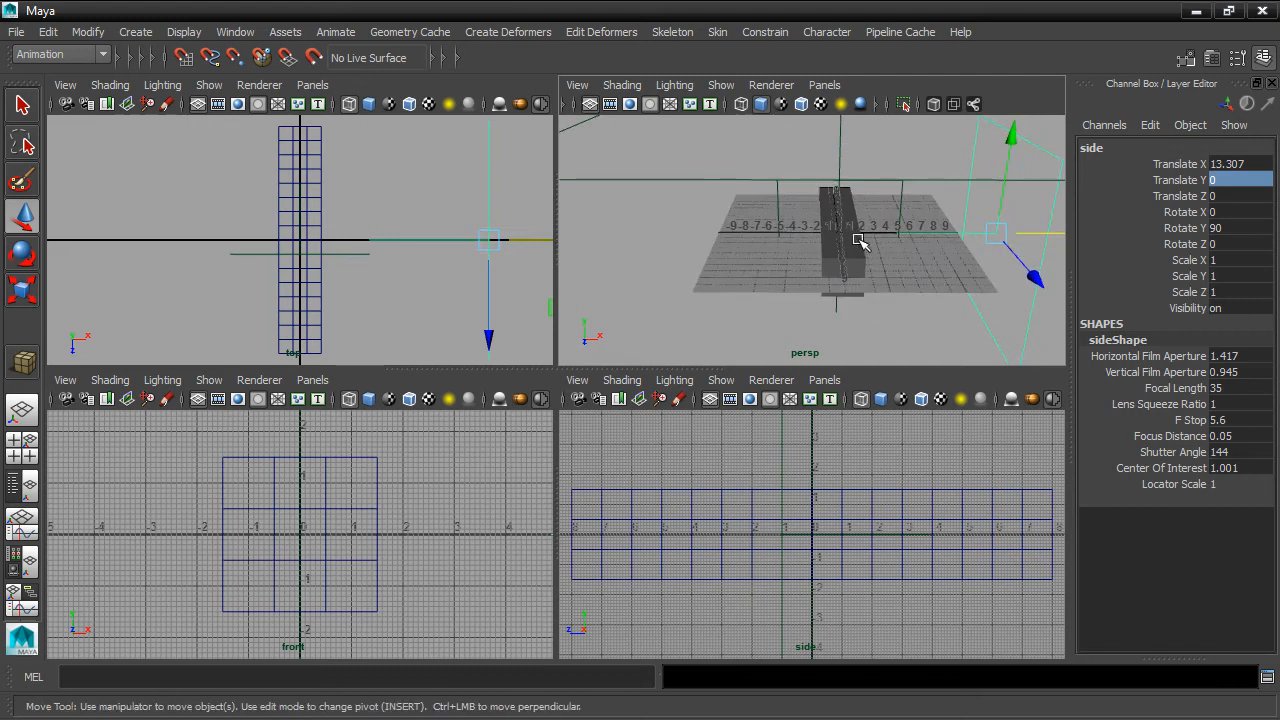
left_click(1242, 164)
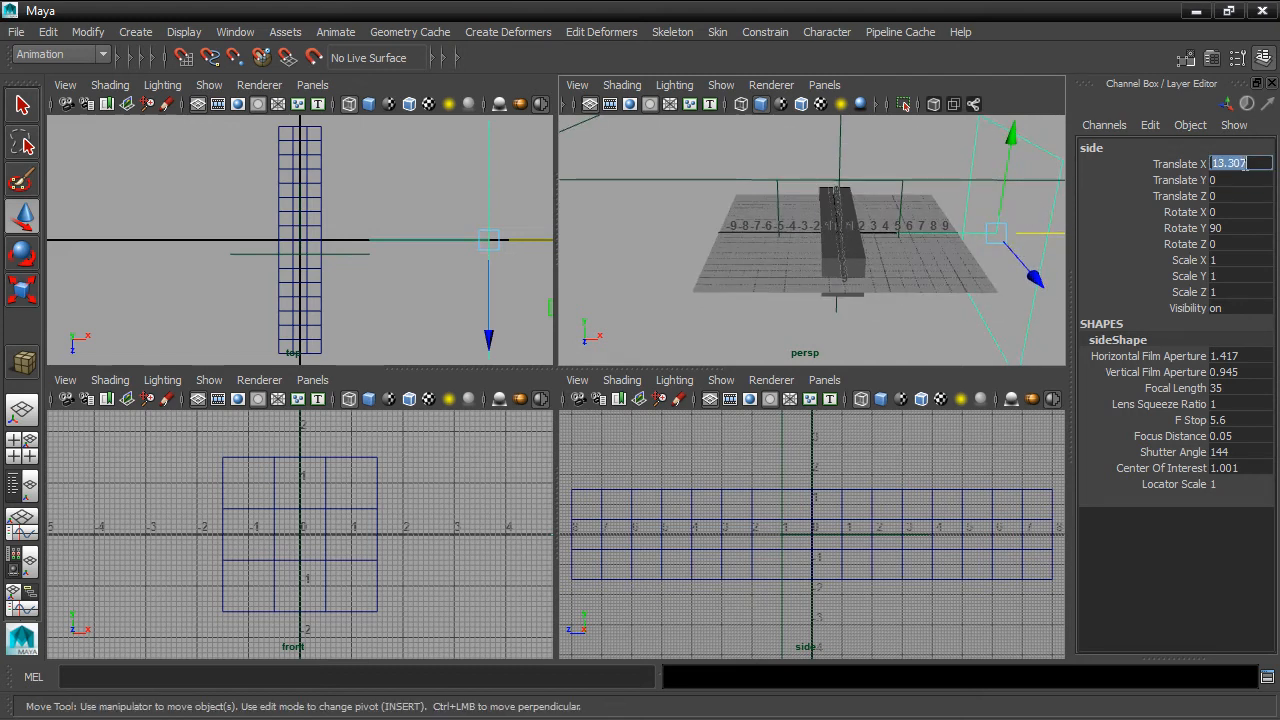
type("20")
key("Return")
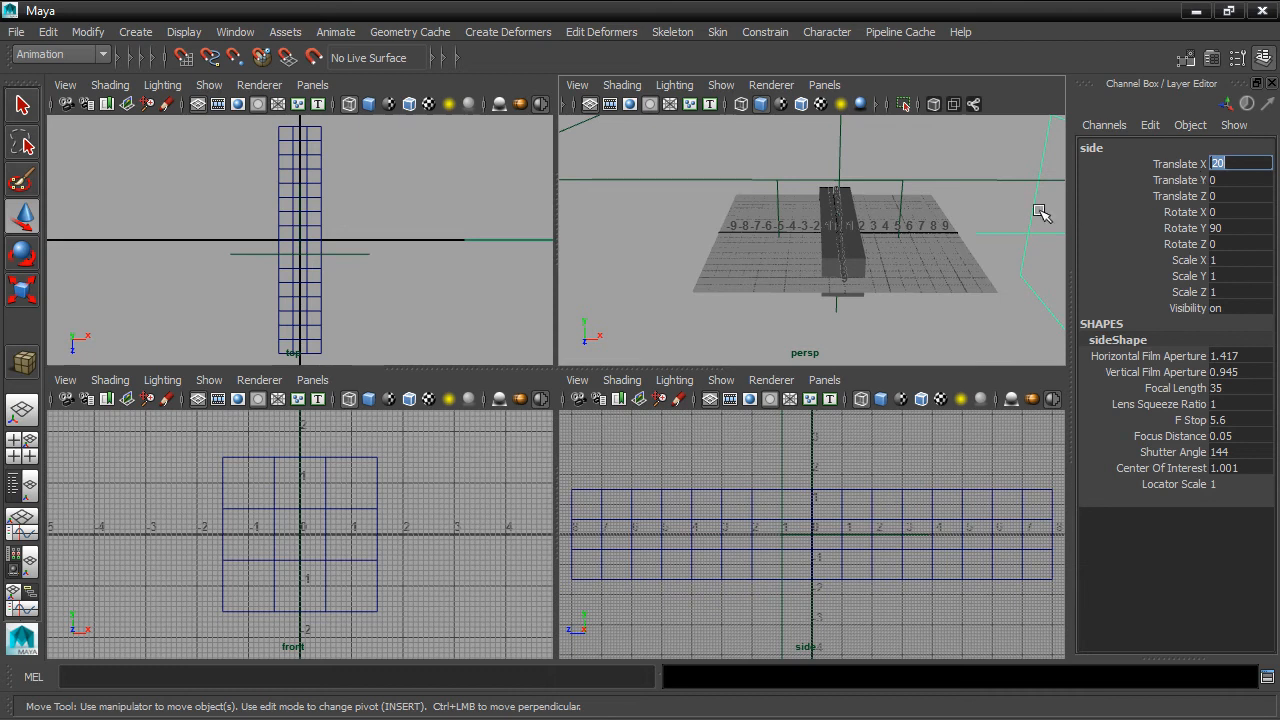
Step: Move the front camera forward along Z, beyond the end of the box, and set its Translate Z to 20
left_click_drag(974, 227, 808, 314, "alt")
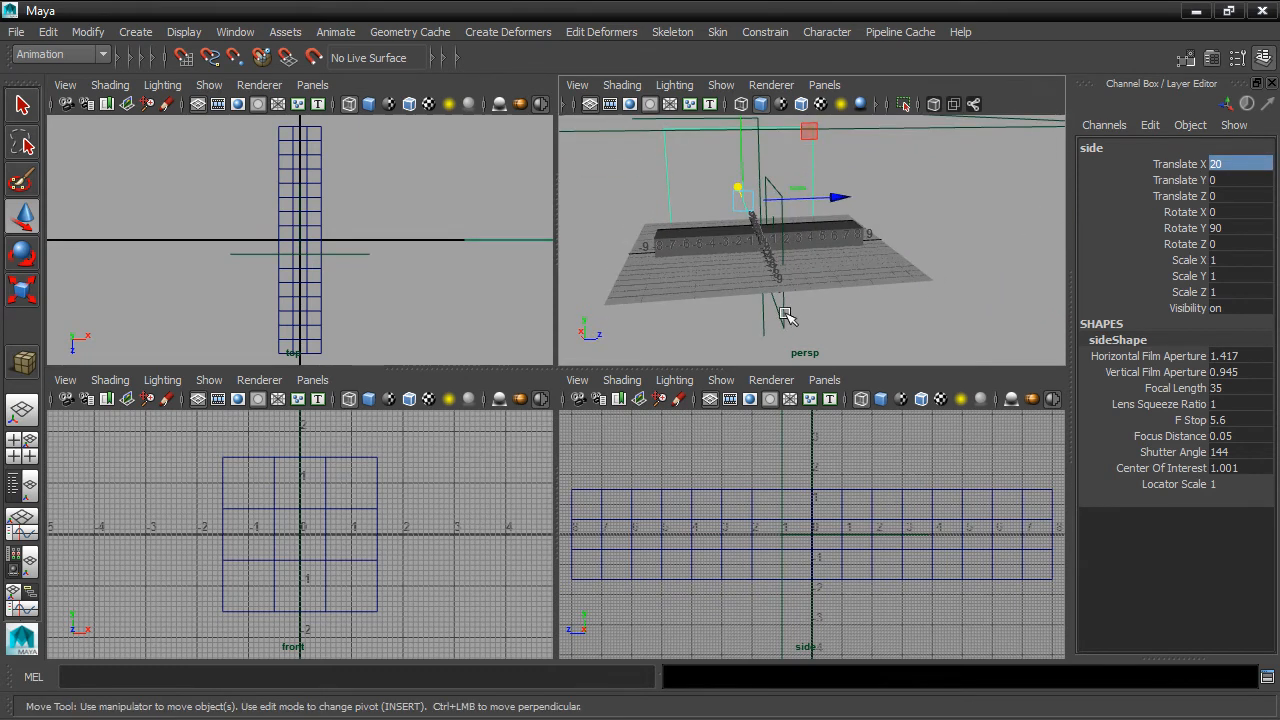
left_click(786, 315)
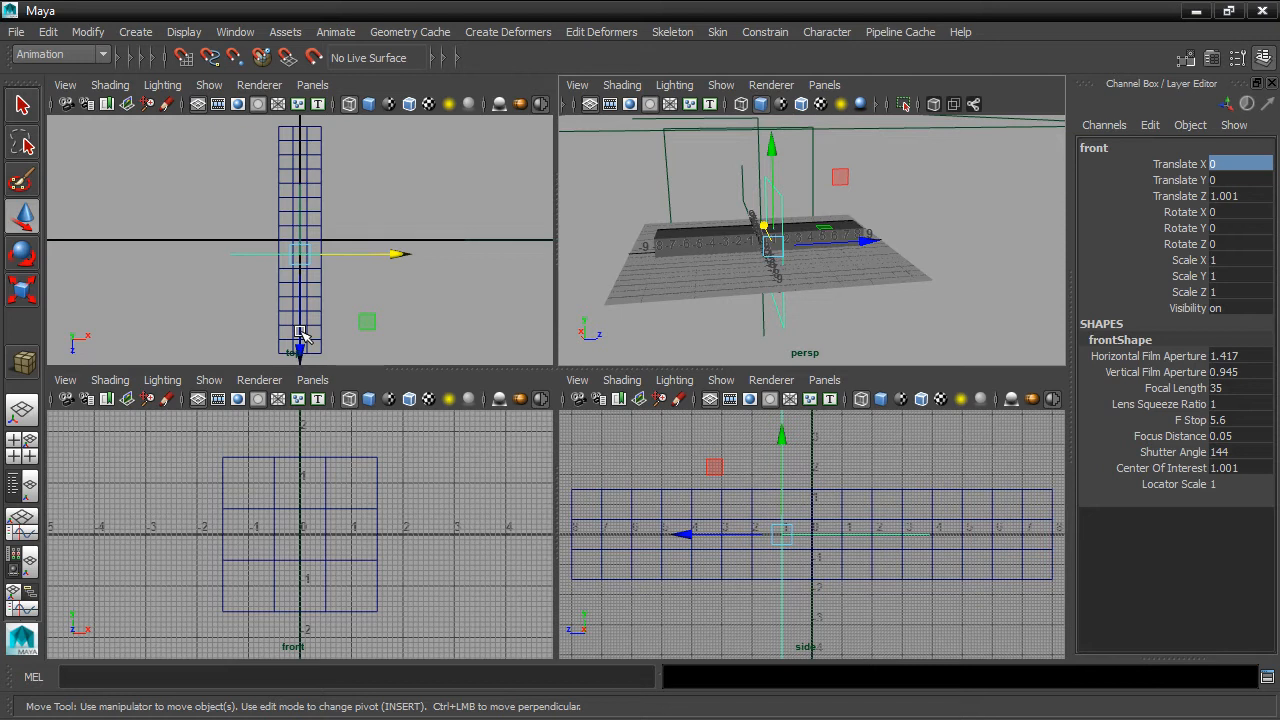
left_click_drag(301, 335, 317, 486)
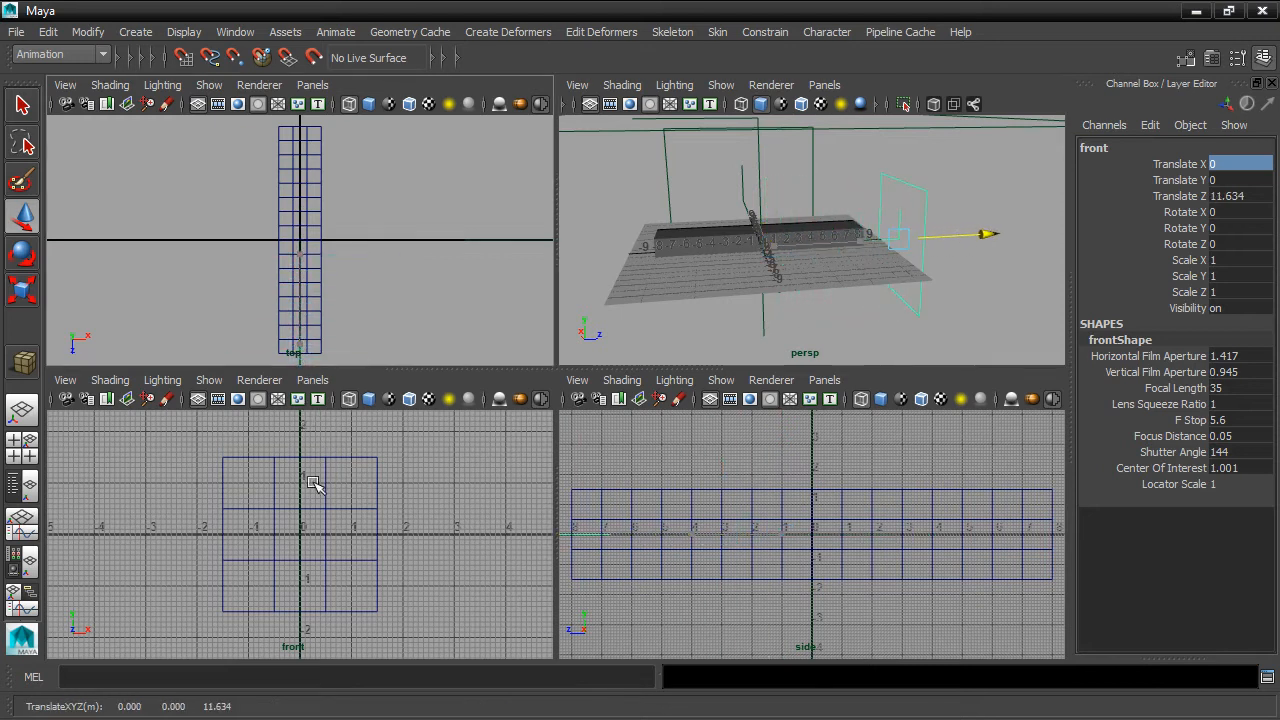
left_click_drag(797, 327, 766, 314, "alt")
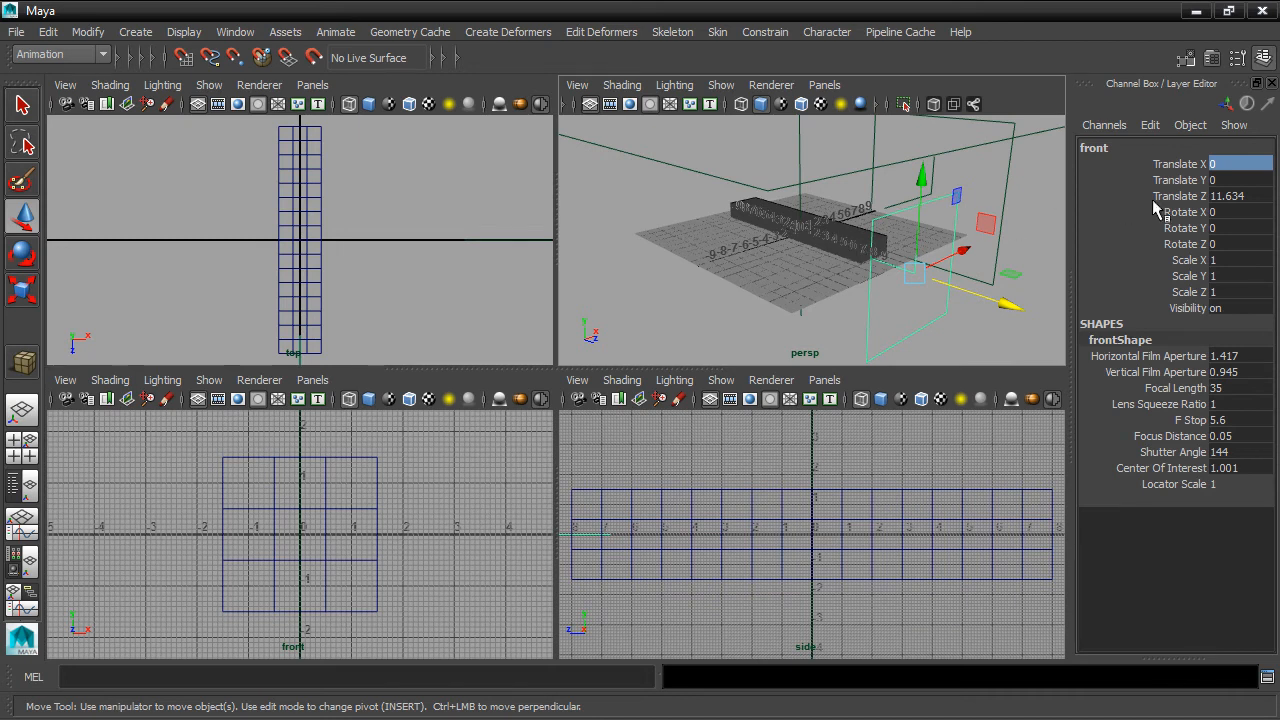
left_click(1249, 194)
type("20")
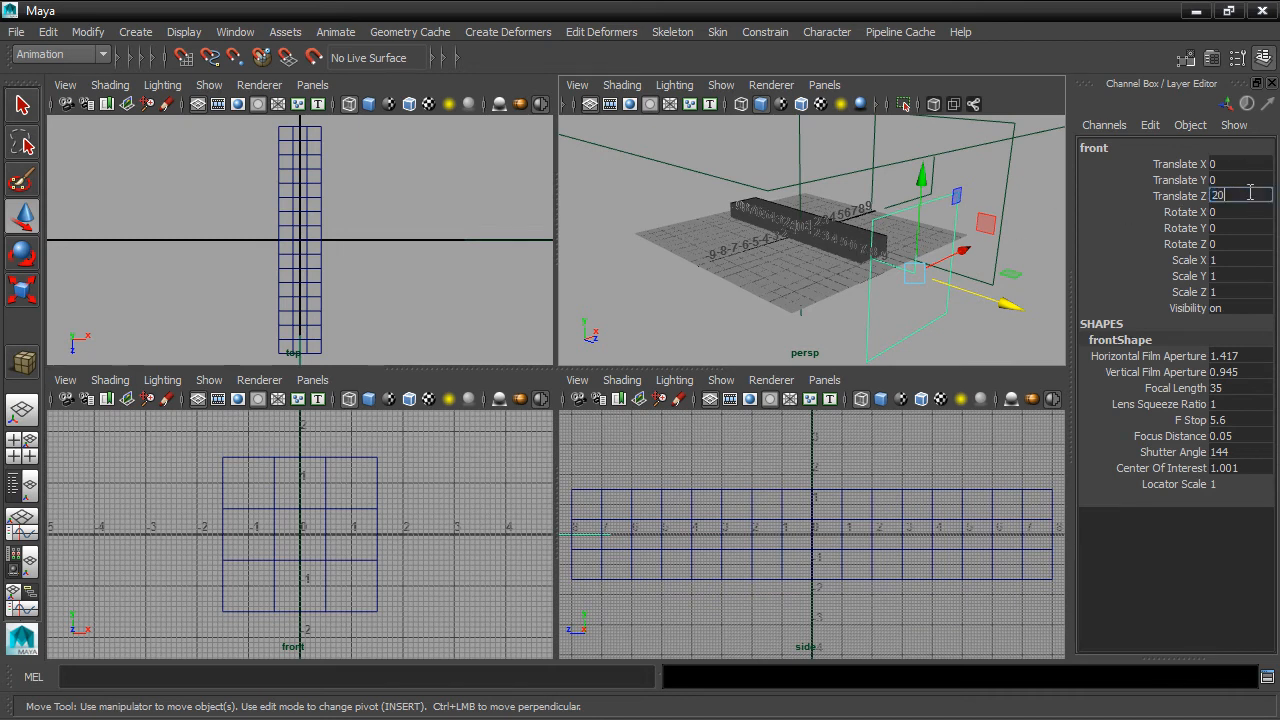
key("Return")
Step: Hide all cameras in the scene
mouse_move(980, 187)
left_mouse_down("alt")
mouse_move(1012, 178)
mouse_move(960, 184)
left_mouse_up("alt")
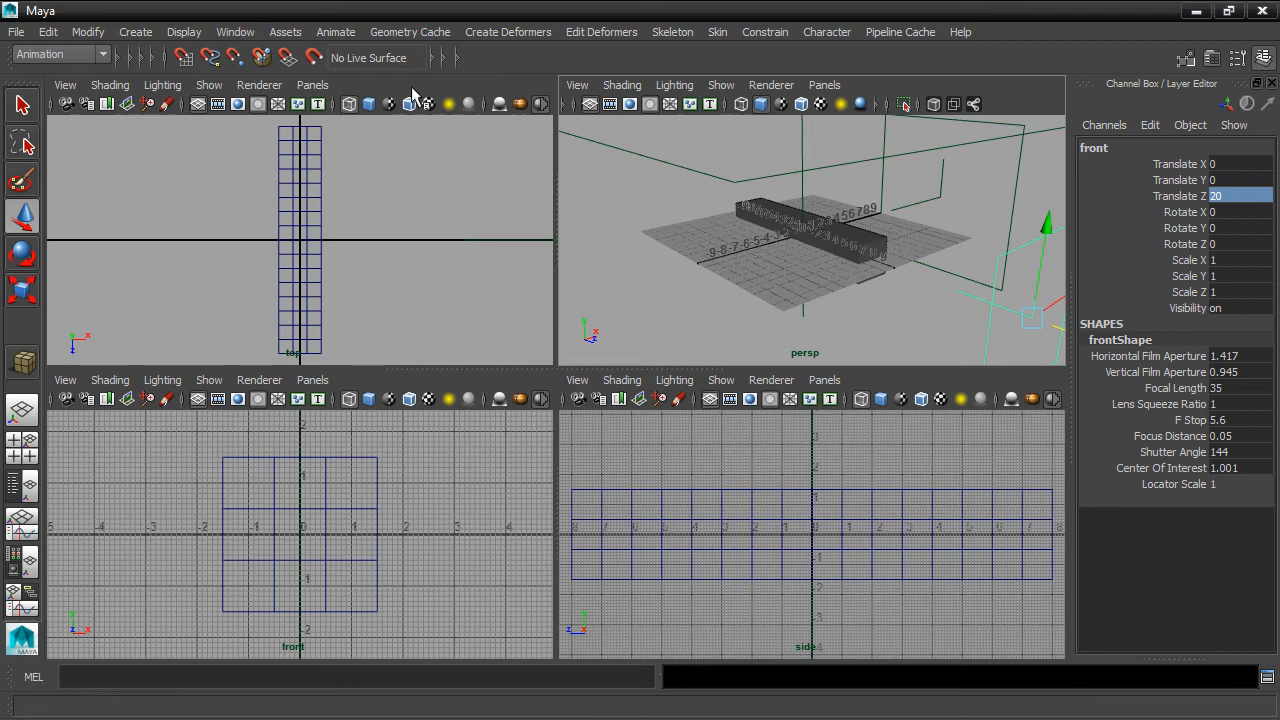
left_click(187, 35)
mouse_move(214, 125)
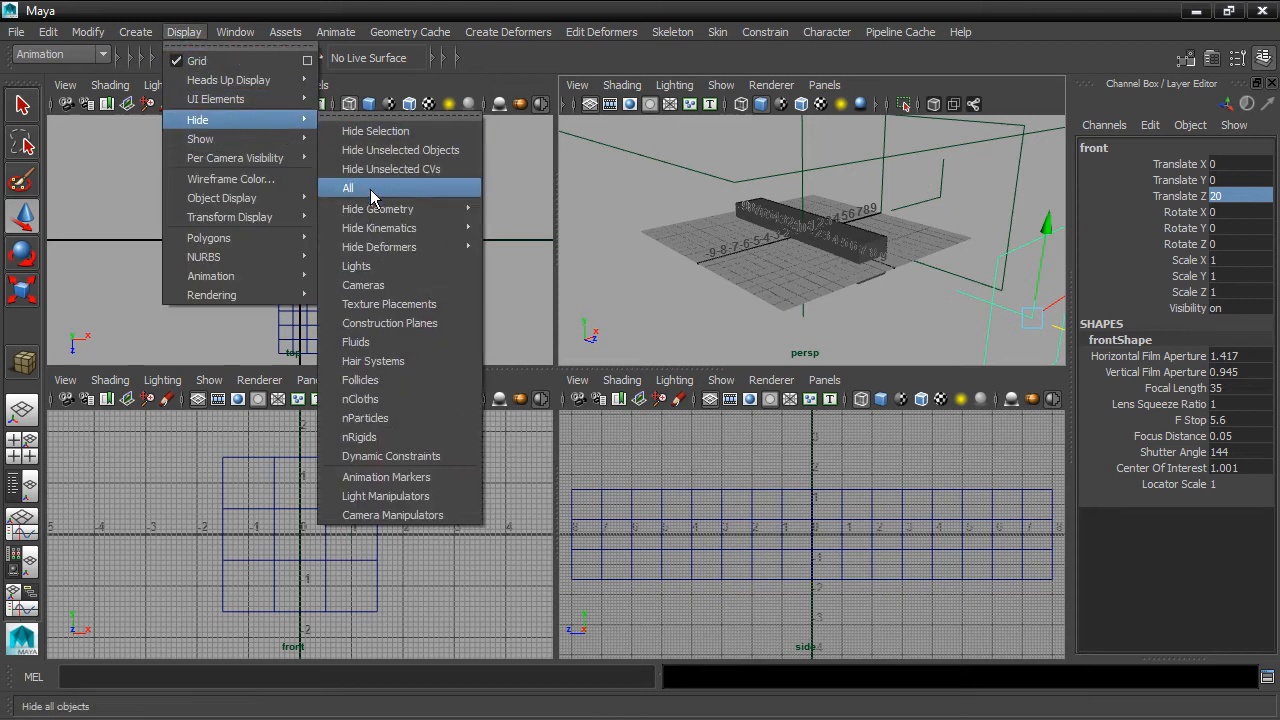
left_click(380, 285)
Step: Turn on wireframe on shaded in the perspective view so the box's edges are drawn over its surface
right_click_drag(695, 278, 925, 225, "alt")
left_click_drag(925, 225, 996, 211, "alt")
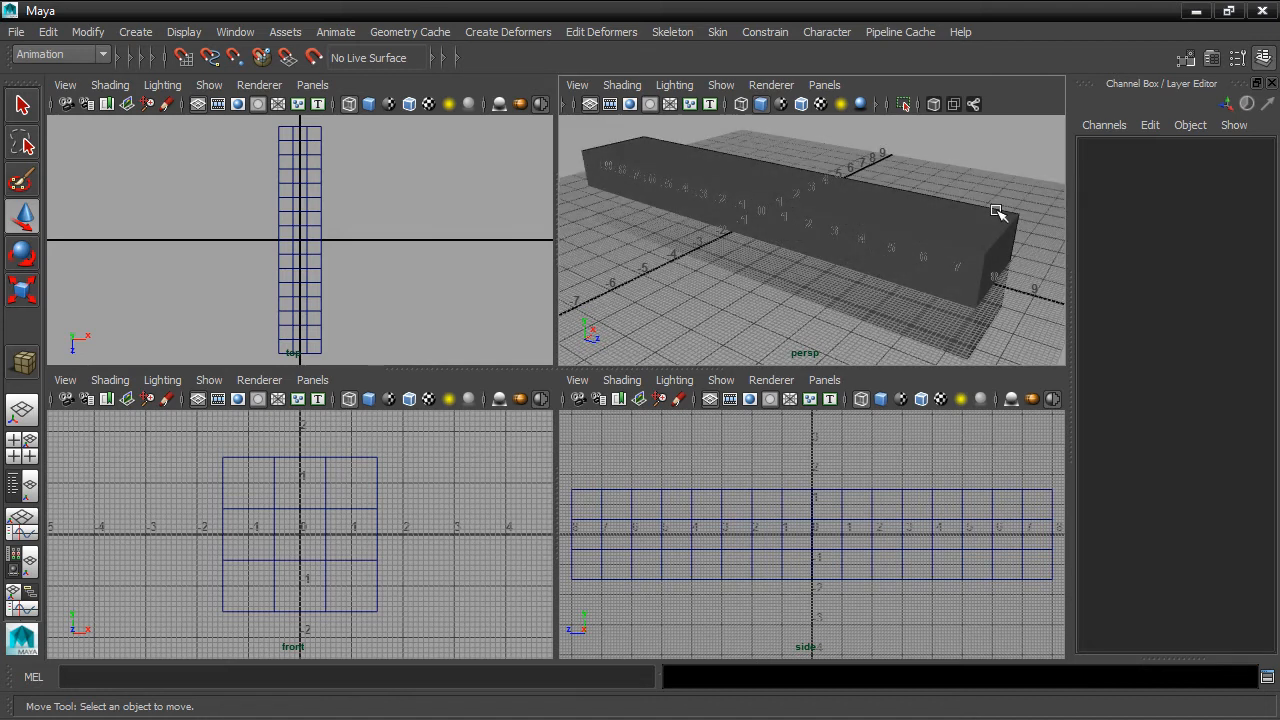
left_click(801, 105)
Step: Delete the long box's construction history and turn on its smooth mesh preview
mouse_move(915, 165)
left_mouse_down("alt")
mouse_move(929, 171)
mouse_move(774, 171)
mouse_move(905, 168)
left_mouse_up("alt")
key("w")
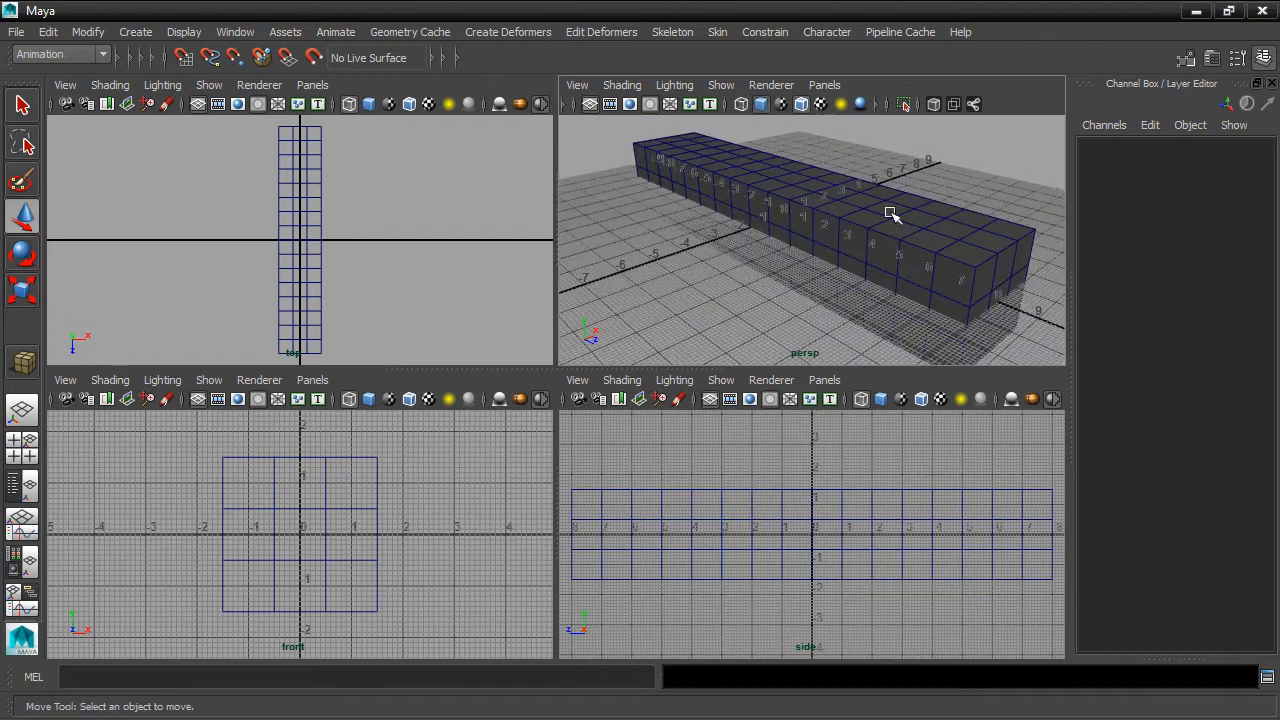
left_click(891, 214)
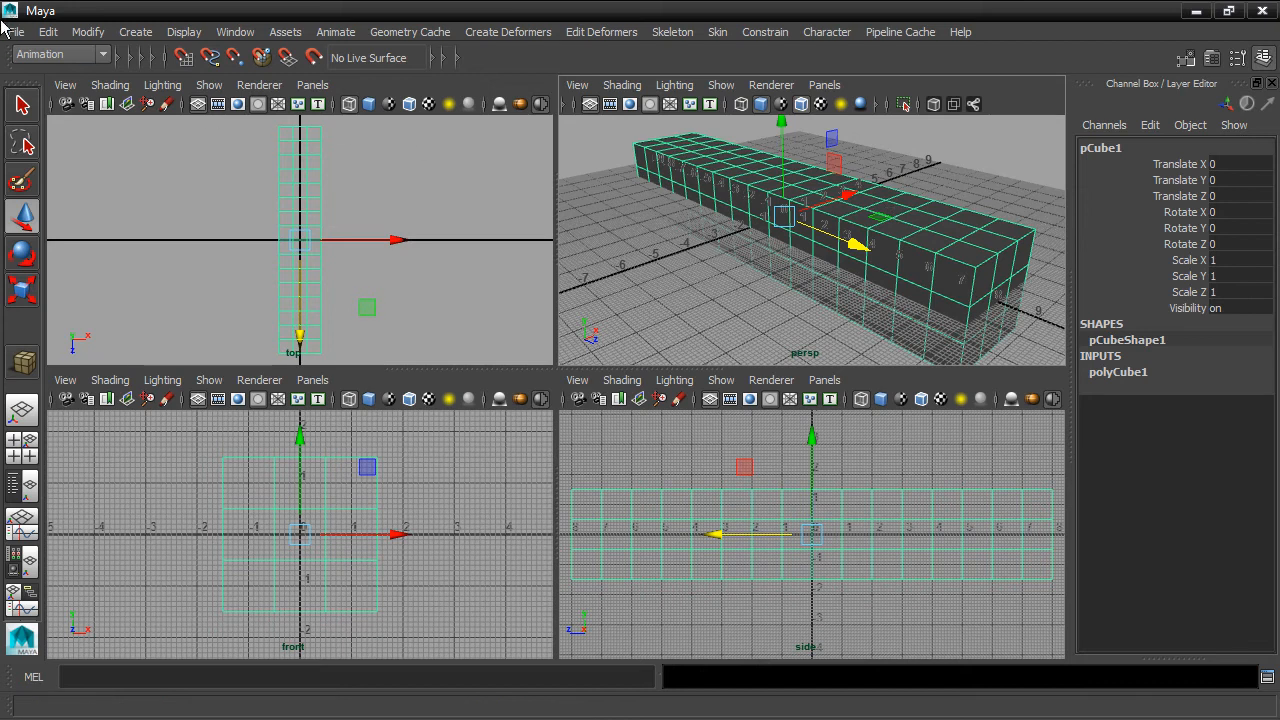
left_click(47, 32)
mouse_move(95, 238)
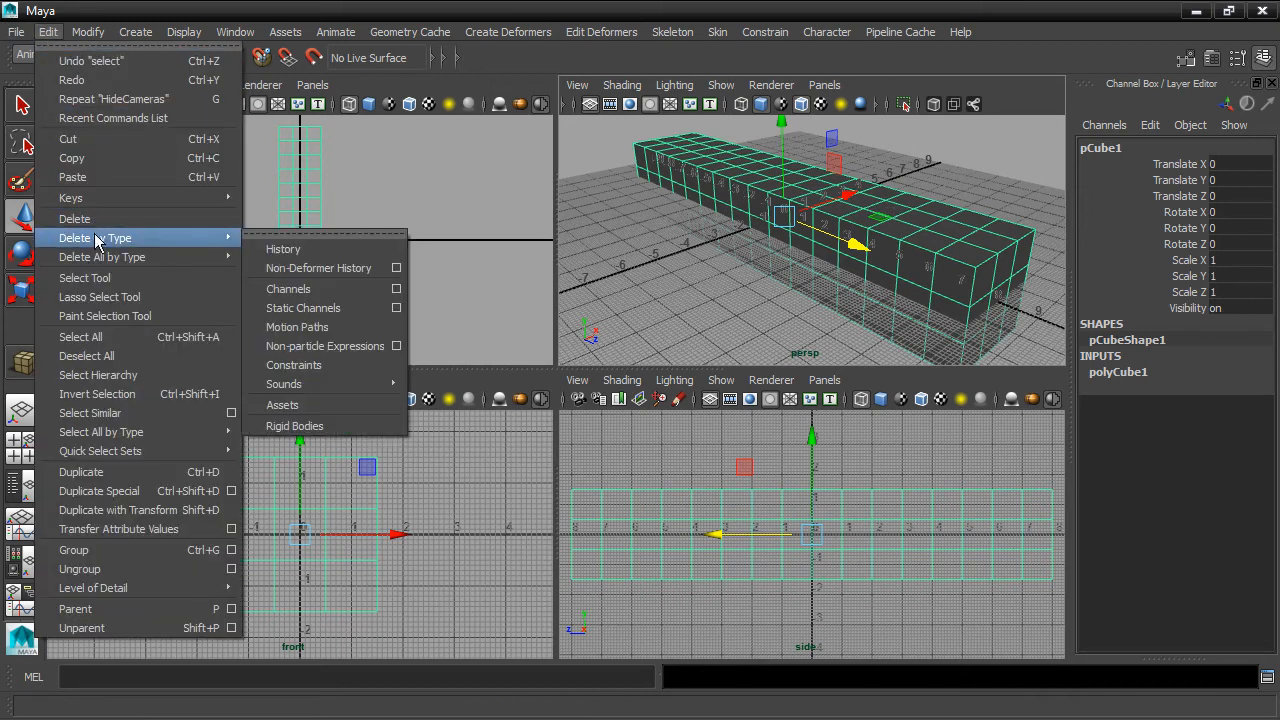
left_click(297, 253)
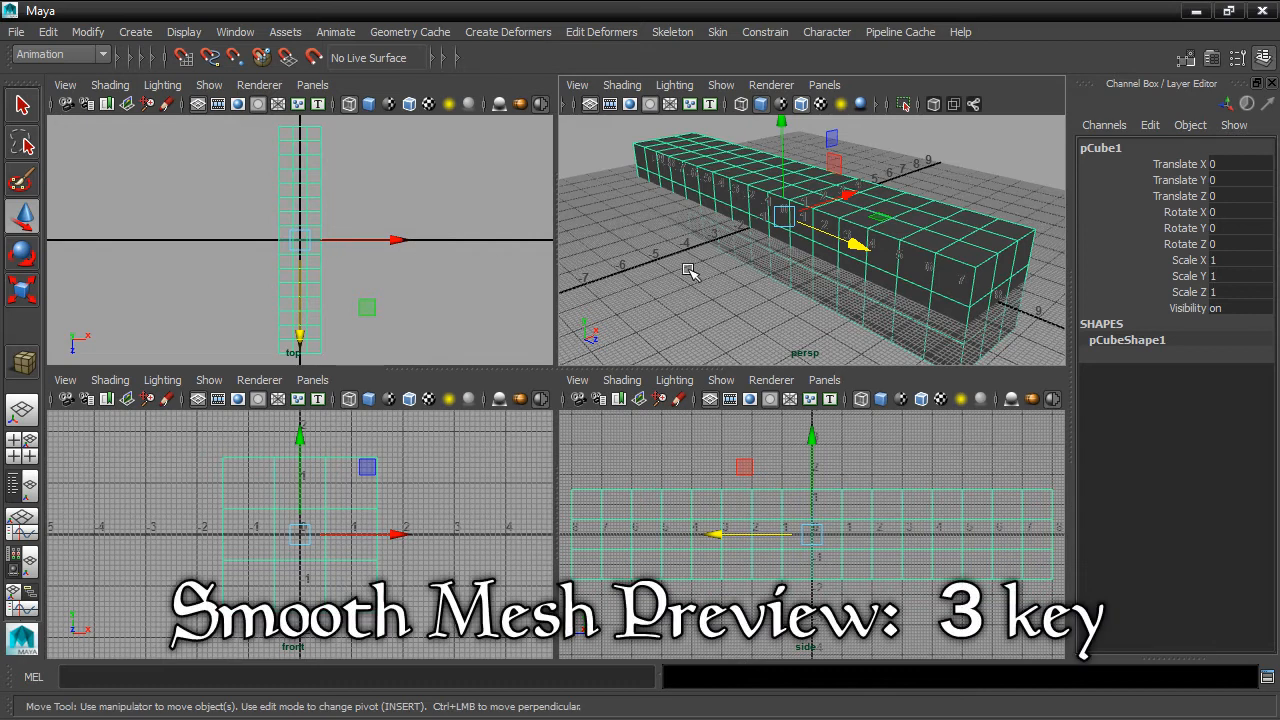
key("3")
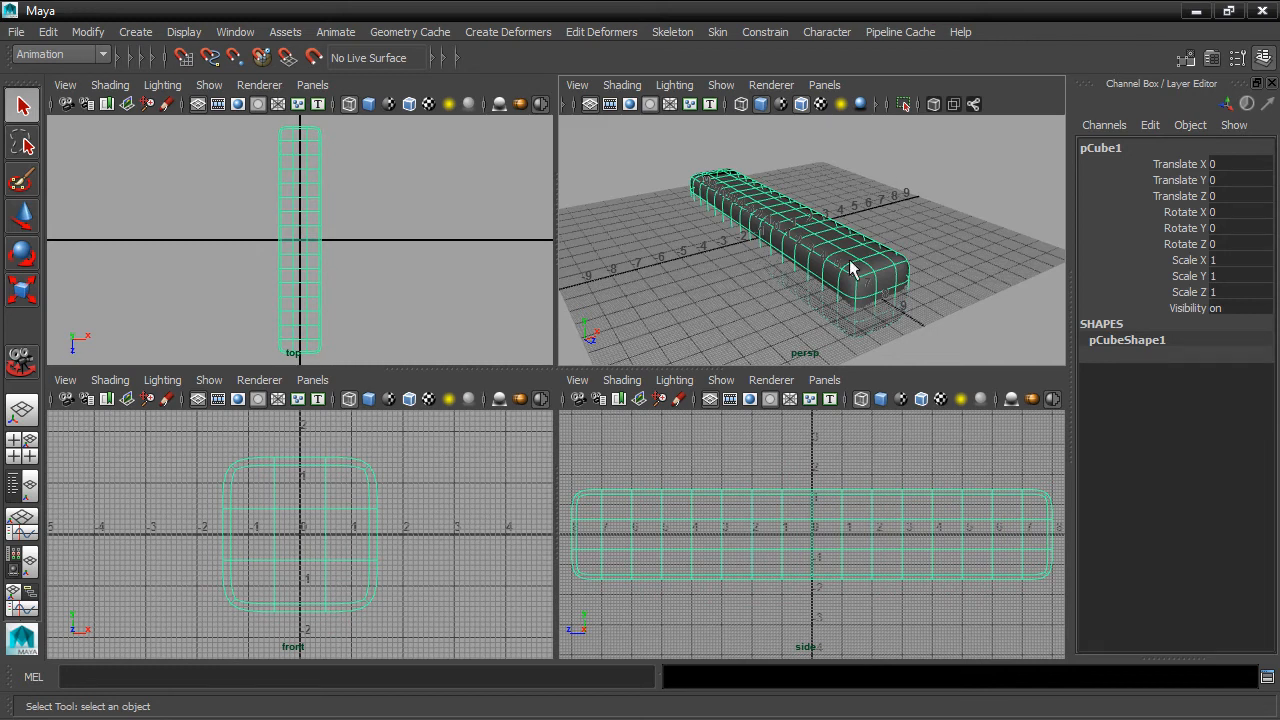
Step: Turn on Tumble on object in the Tumble Tool's settings and try it on the box in the perspective view
left_click_drag(862, 281, 690, 172, "alt")
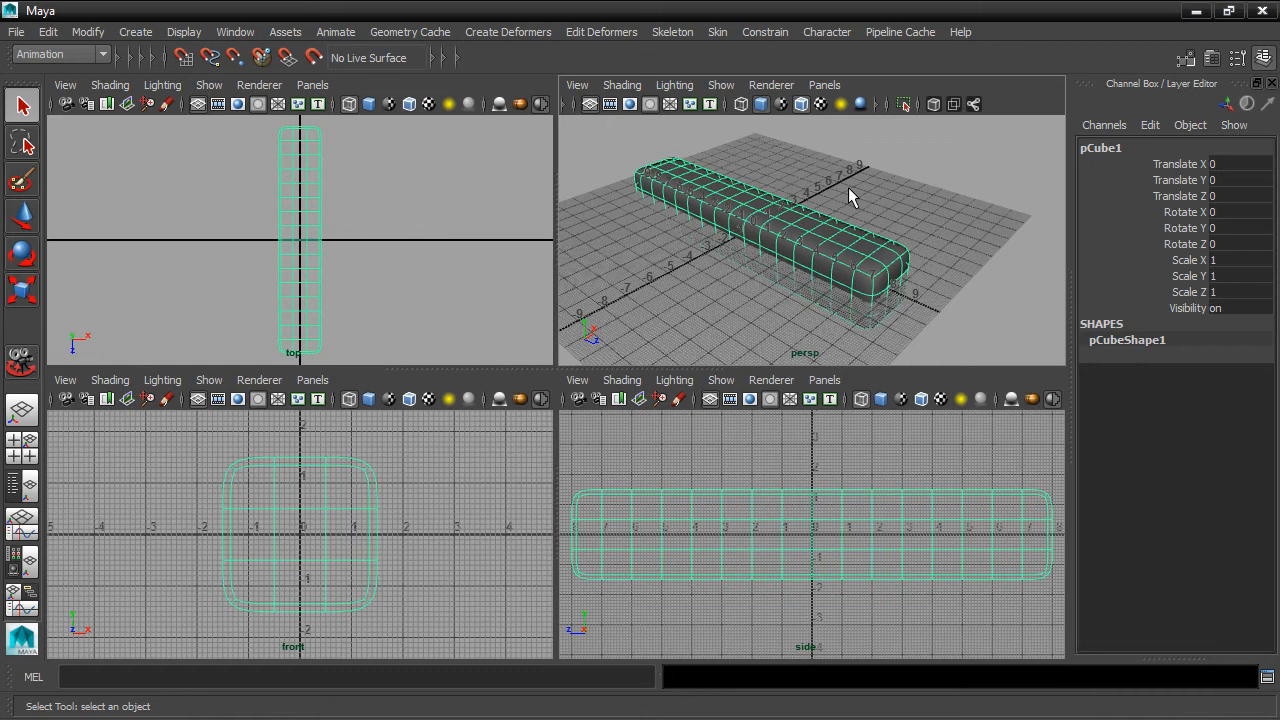
left_click(577, 84)
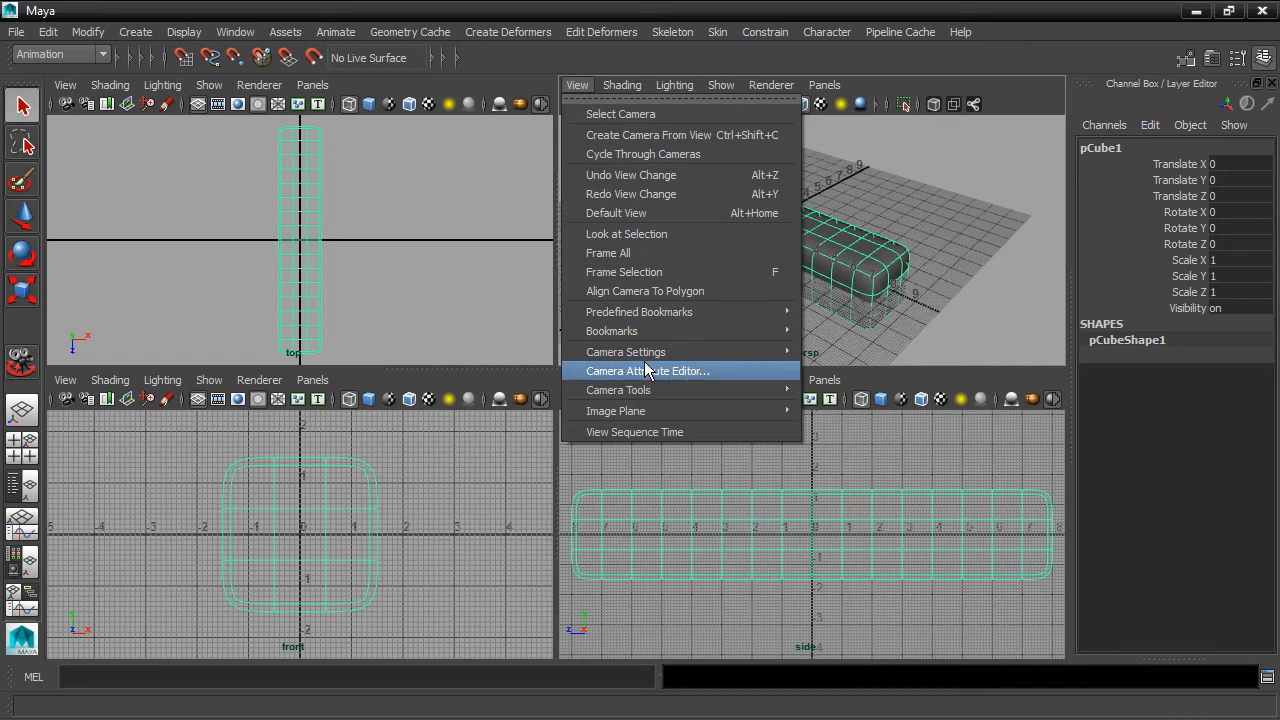
mouse_move(647, 398)
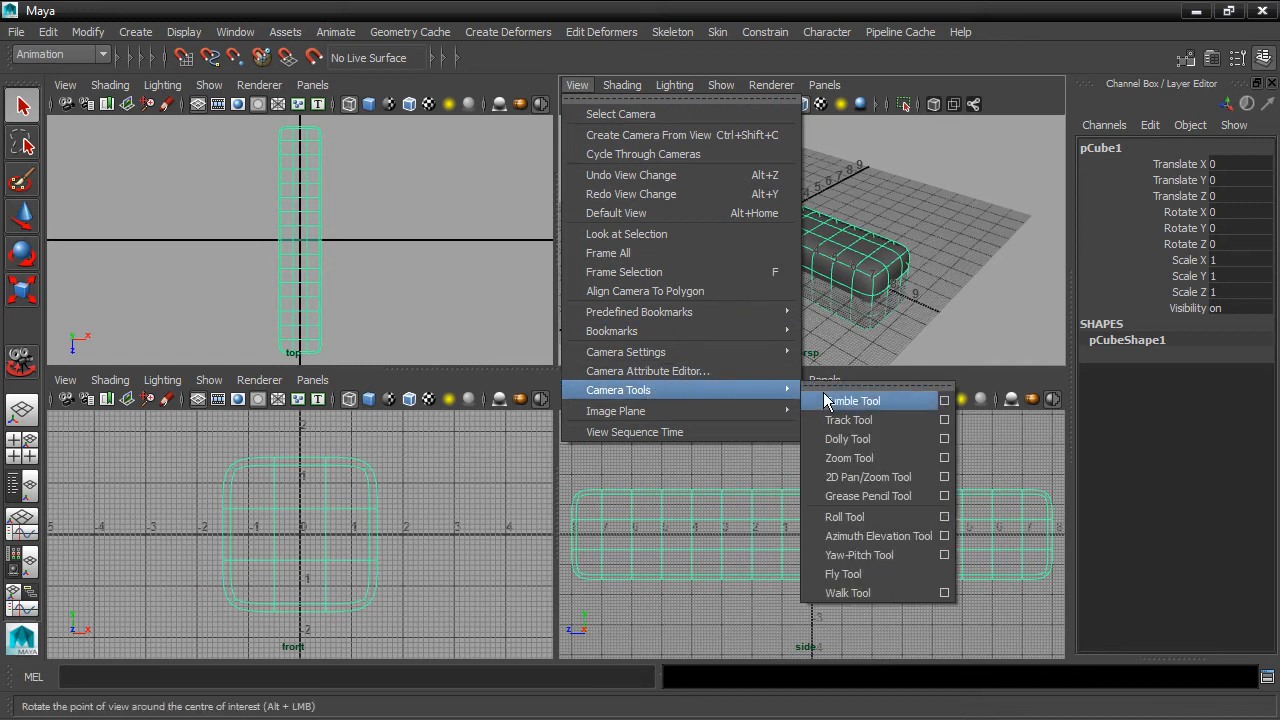
left_click(944, 401)
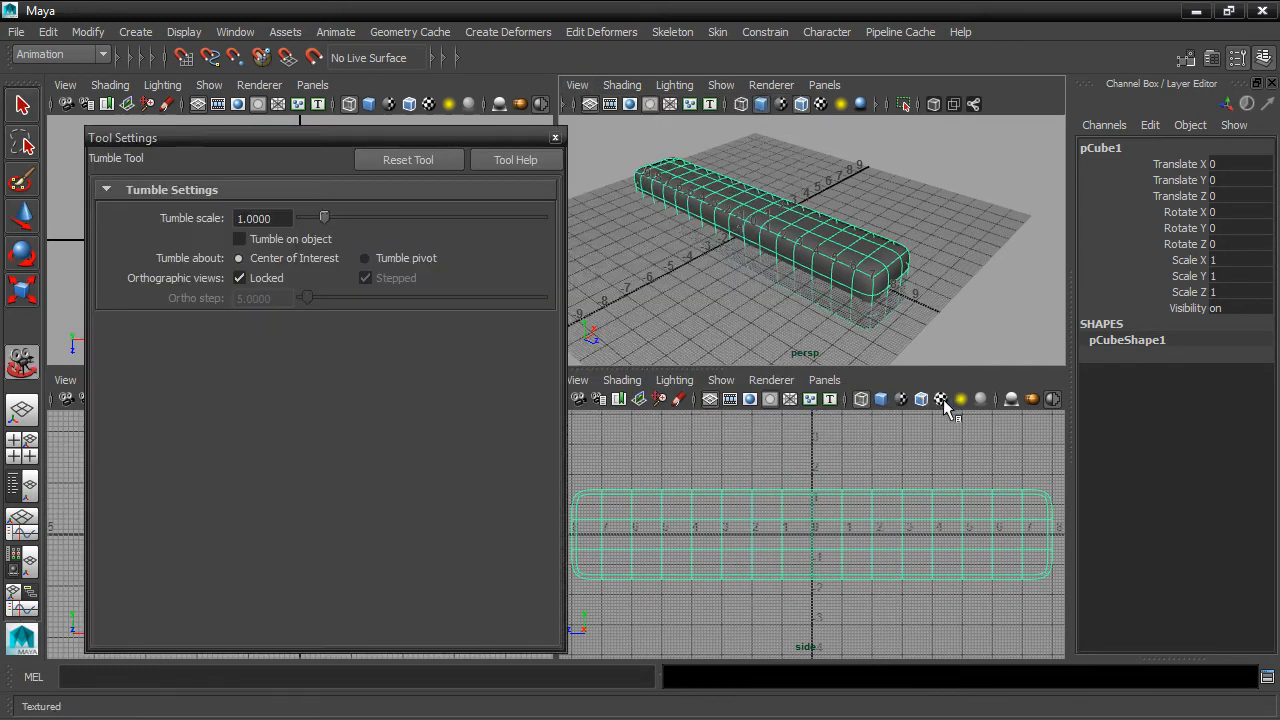
left_click(239, 239)
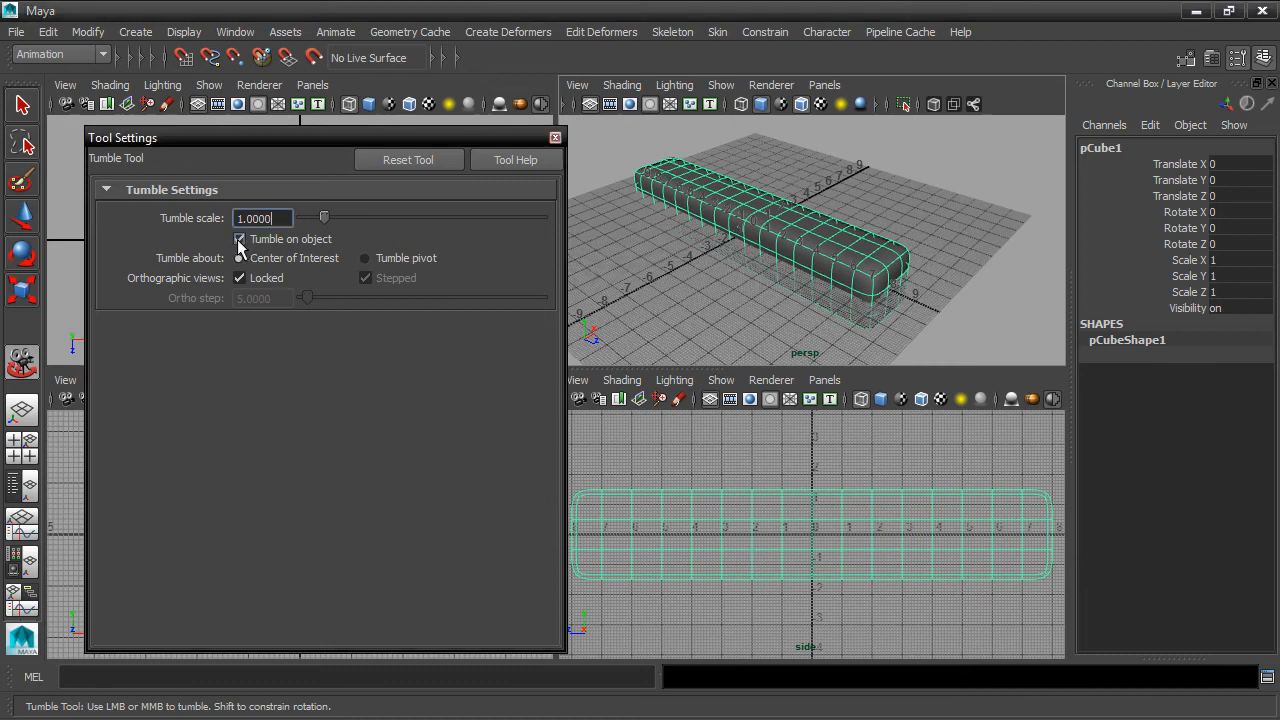
left_click(555, 137)
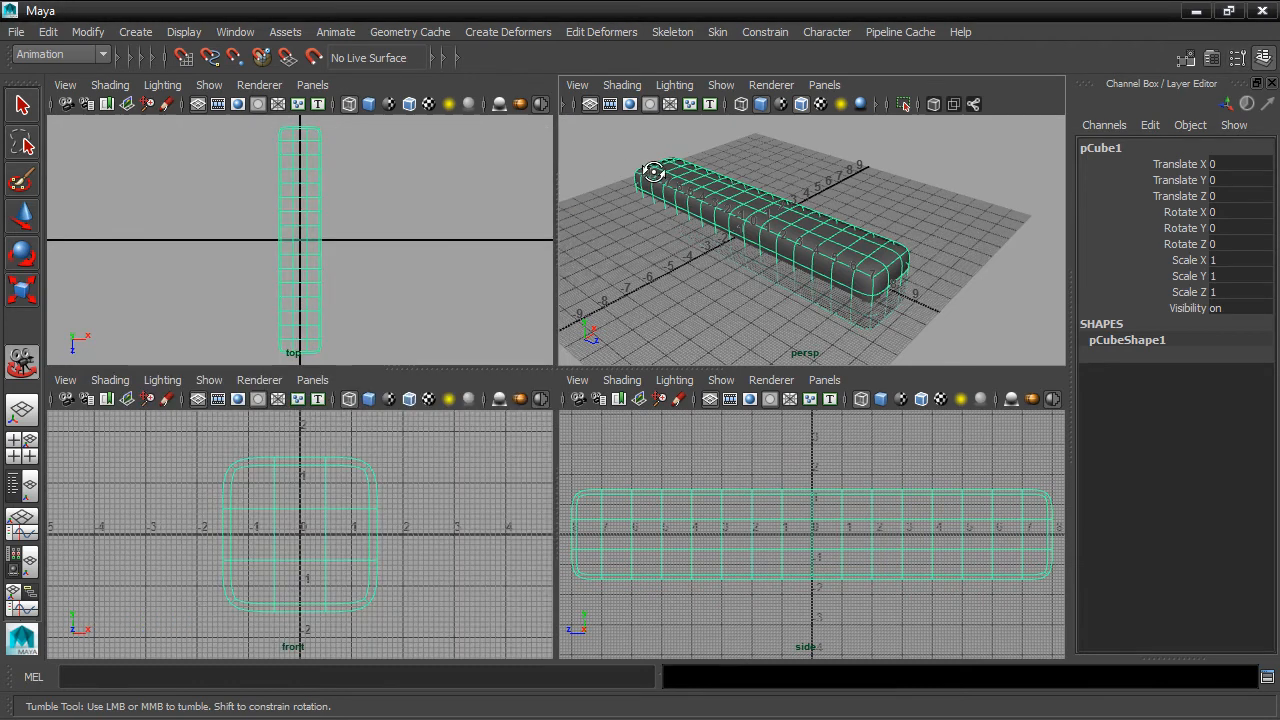
left_click_drag(650, 171, 776, 157)
mouse_move(827, 311)
left_mouse_down()
mouse_move(1006, 309)
mouse_move(694, 306)
mouse_move(827, 319)
left_mouse_up()
left_click_drag(663, 156, 1037, 247)
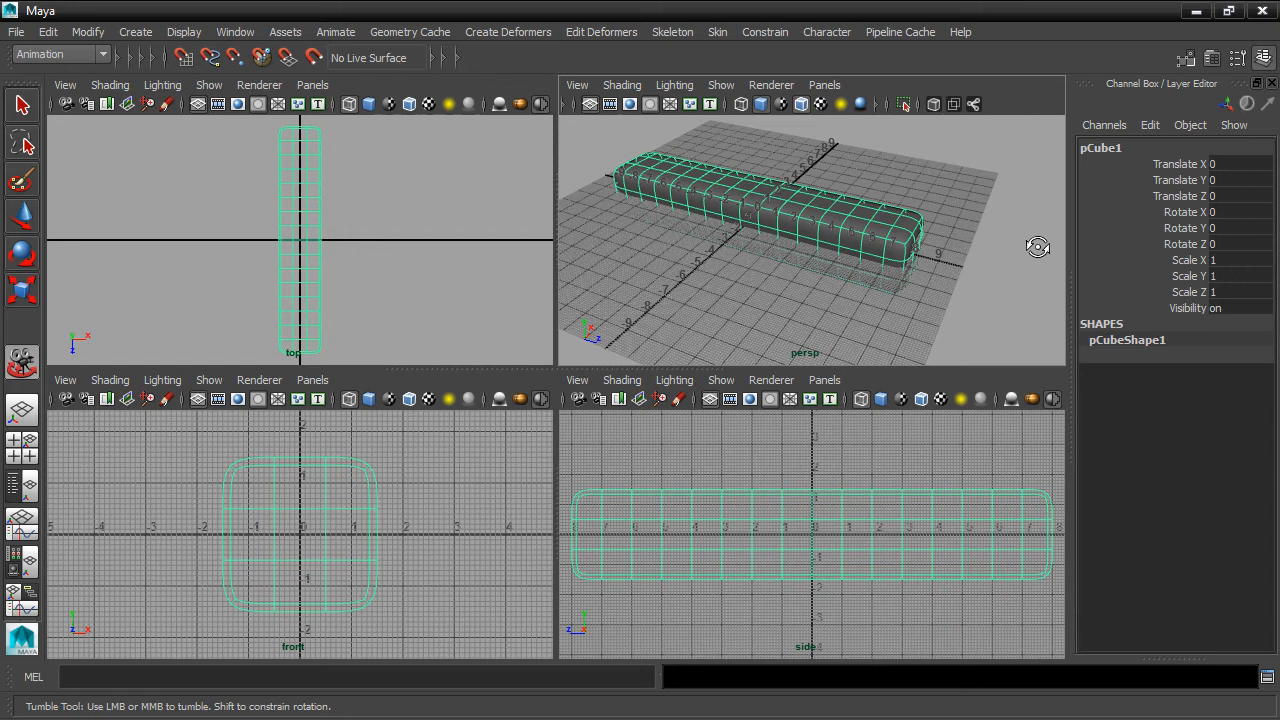
left_click_drag(708, 220, 905, 232)
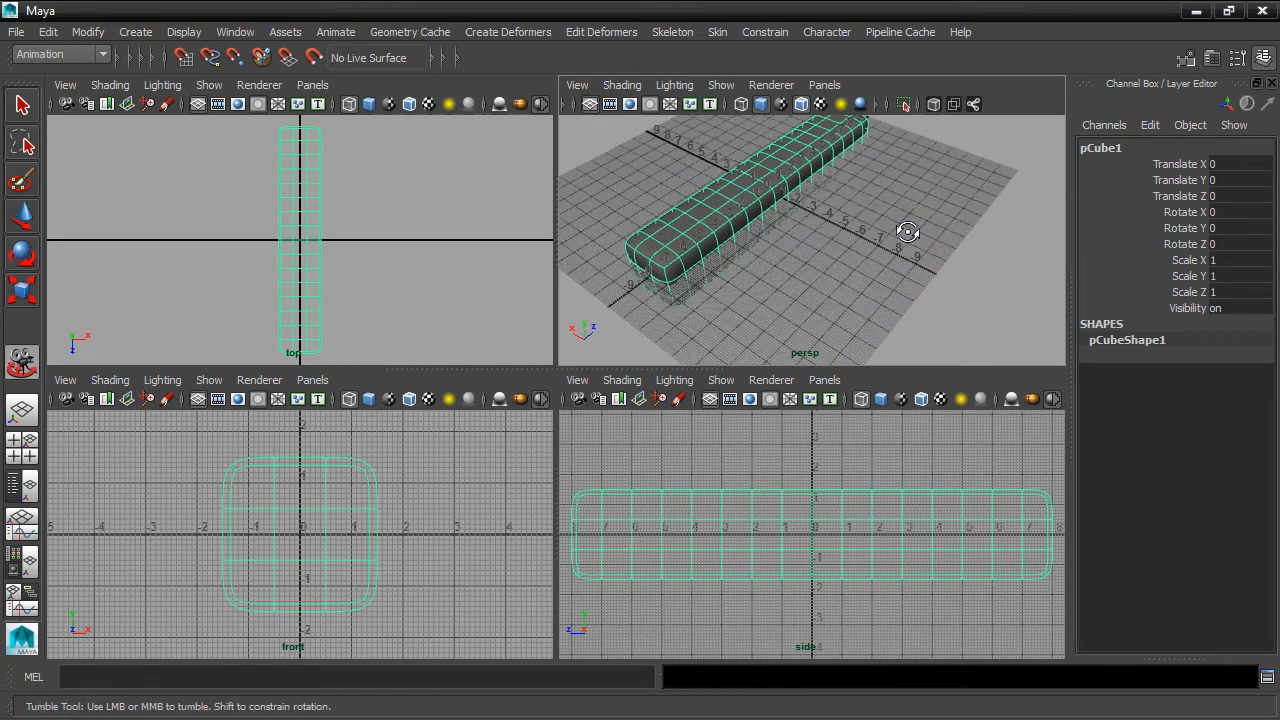
Step: Select the center face on the box's negative Z end, grow the selection to all nine end faces, and delete them
middle_click_drag(748, 236, 892, 203, "alt")
scroll(892, 203, "up", 5)
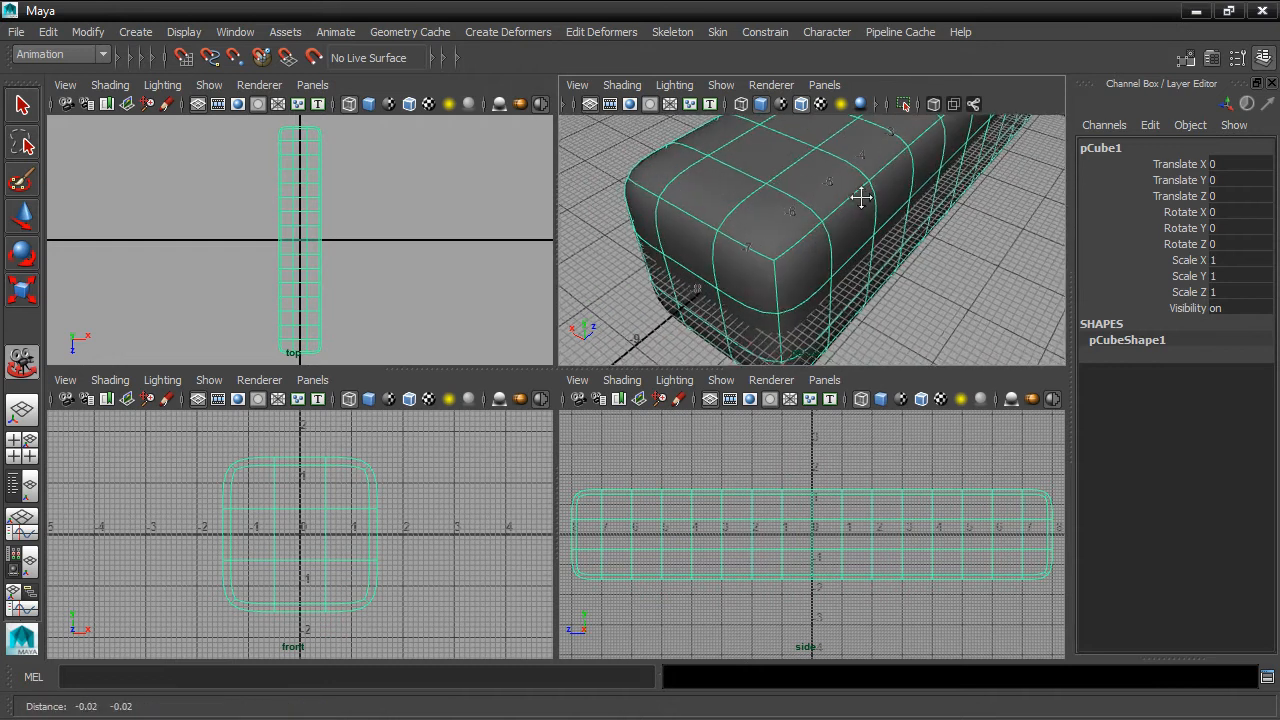
left_click_drag(858, 203, 887, 208)
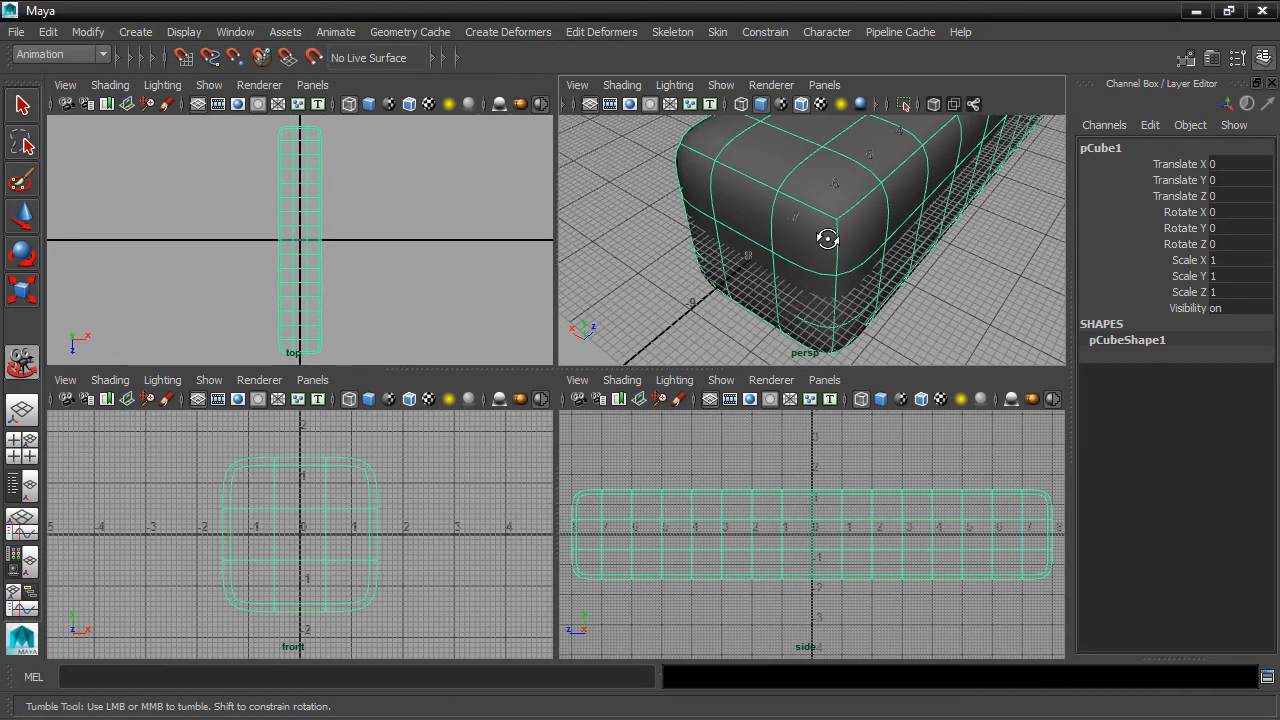
right_click_drag(812, 241, 809, 286)
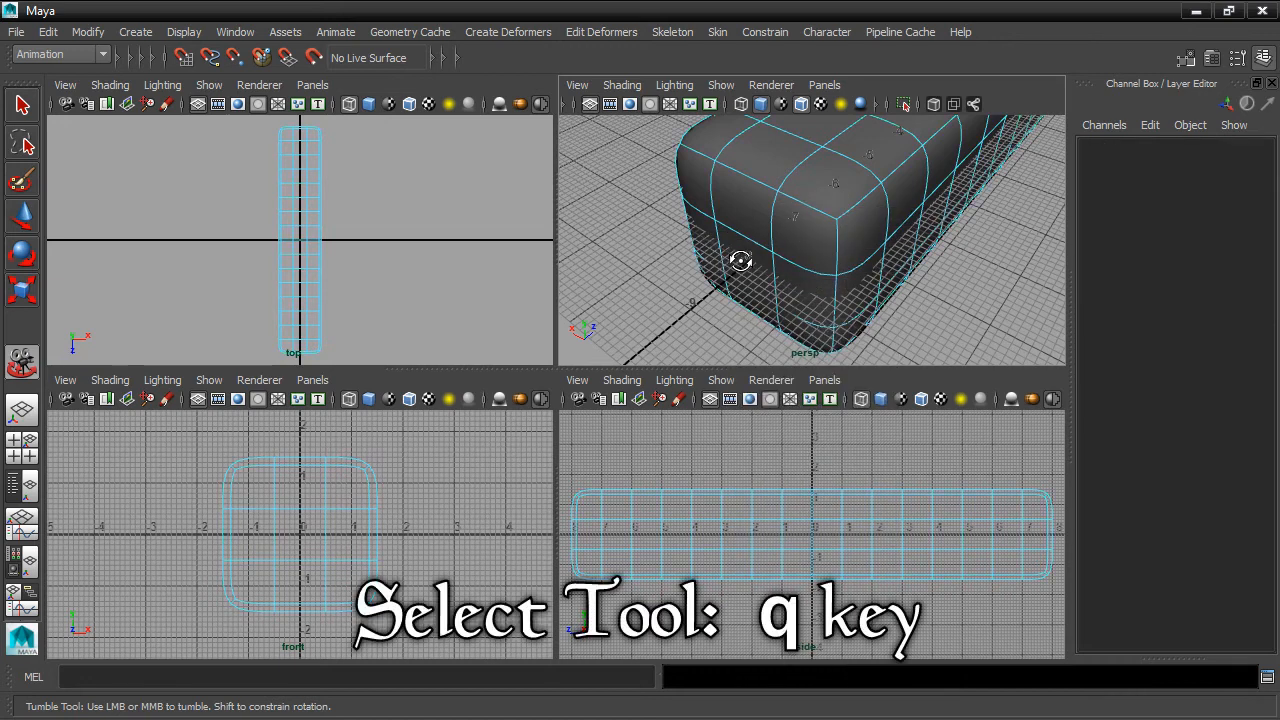
key("q")
left_click(741, 267)
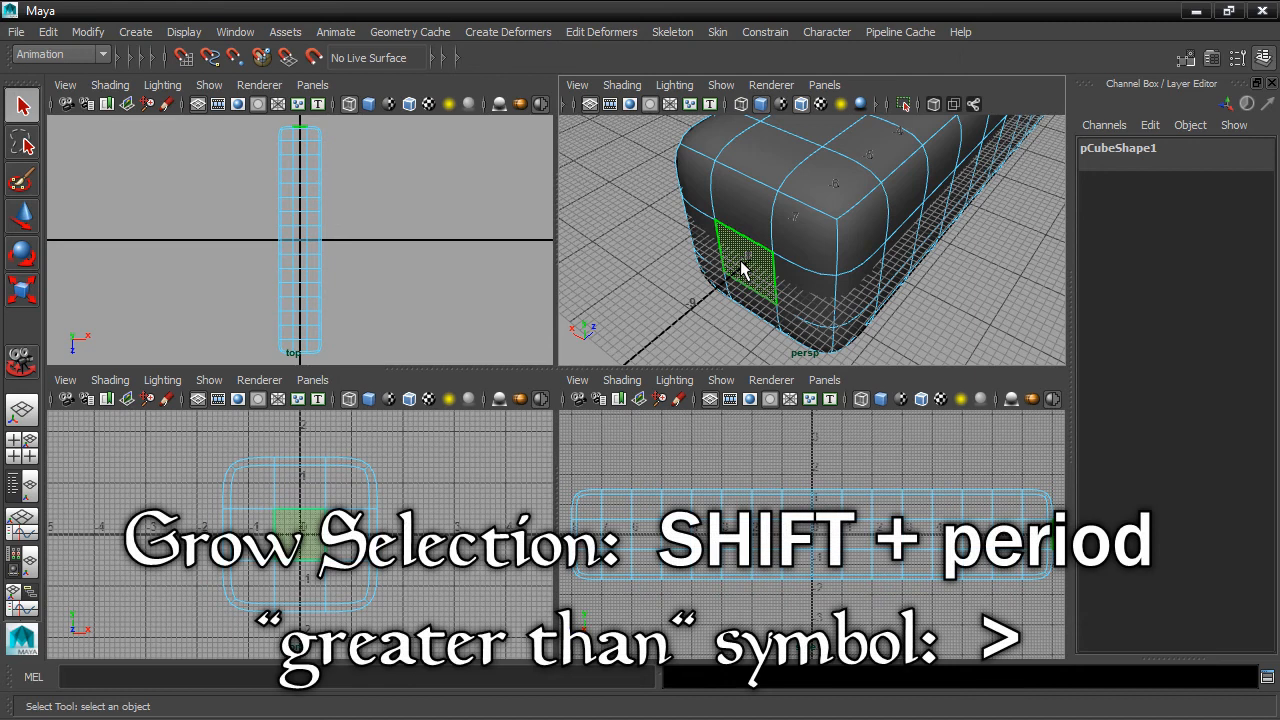
key("shift+period")
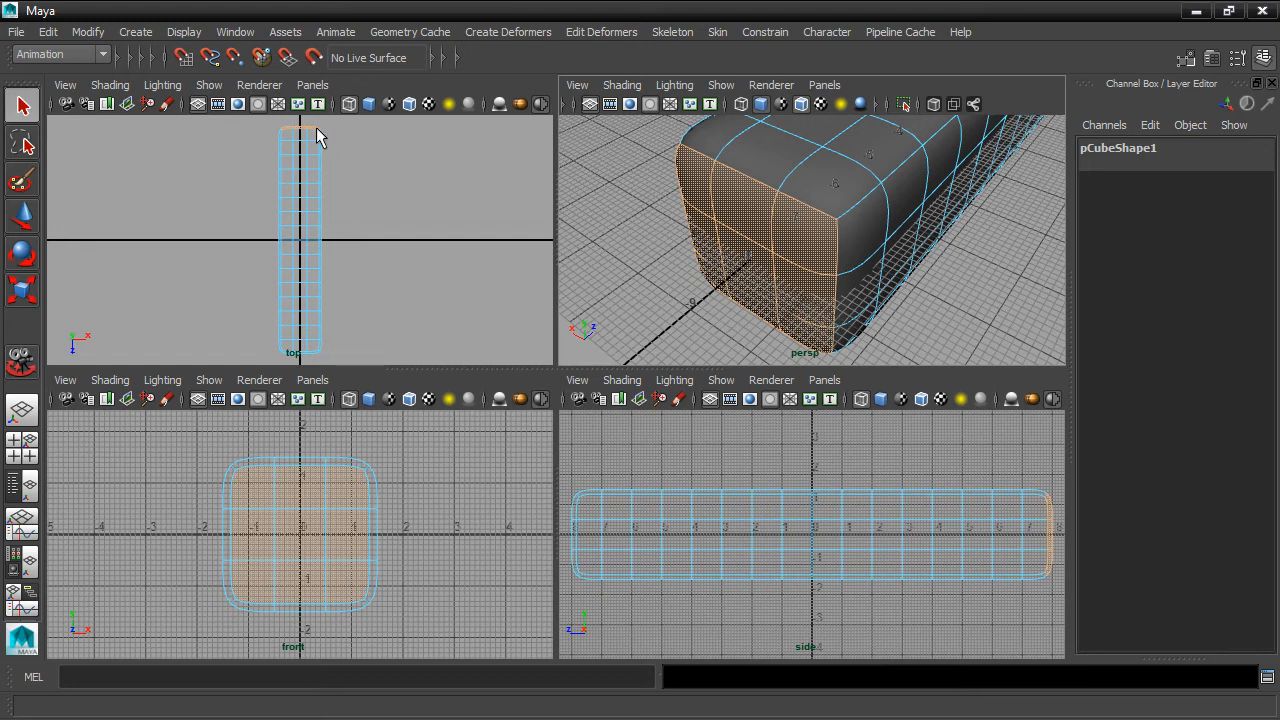
left_click(943, 282)
left_click_drag(943, 282, 913, 228, "alt")
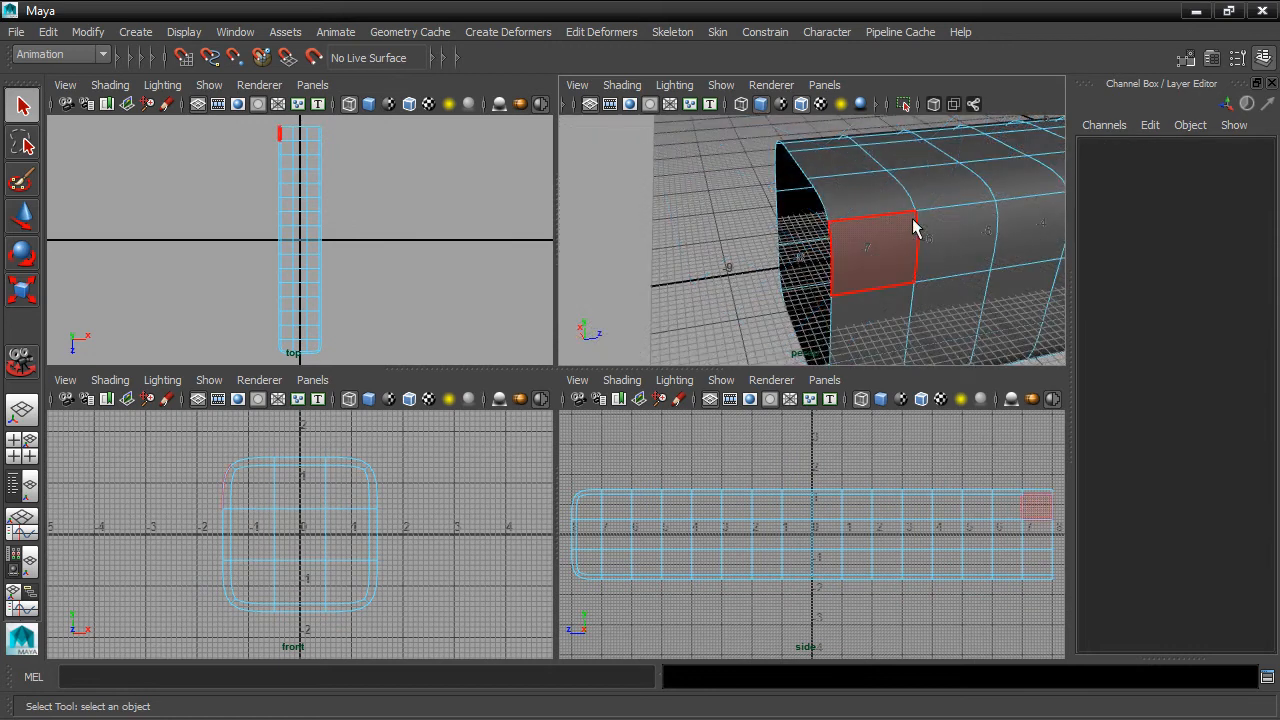
scroll(913, 228, "down", 5)
left_click_drag(914, 229, 778, 239, "alt")
scroll(749, 240, "up", 6)
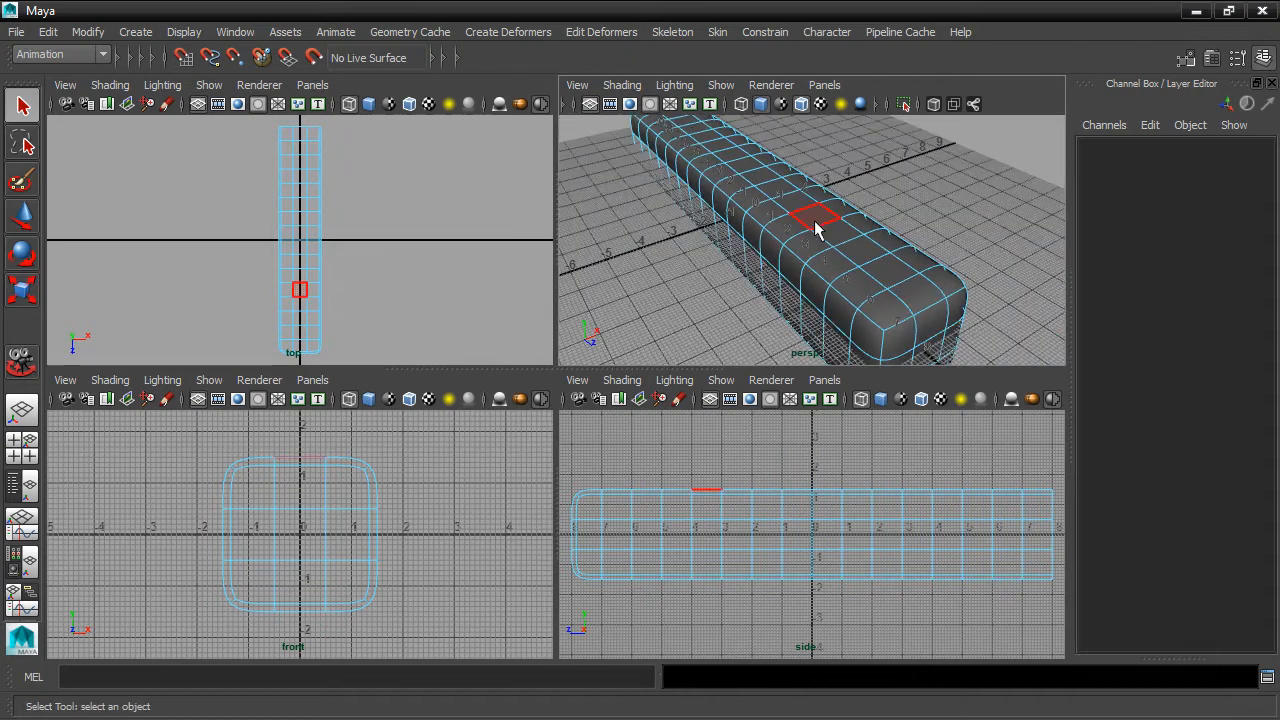
Step: Switch the box to edge selection and select the four lengthwise edge loops along its corners
right_click_drag(805, 224, 803, 175)
left_click(797, 262)
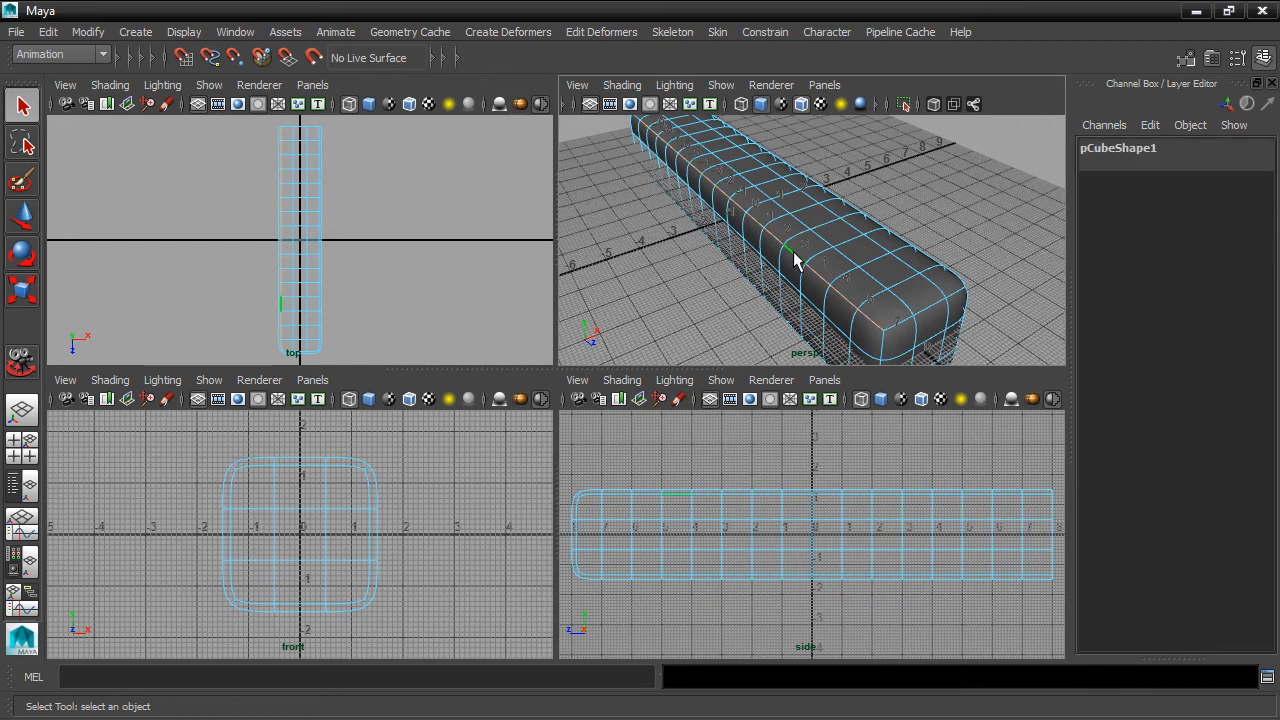
left_click_drag(971, 203, 780, 240, "alt")
left_click(763, 249)
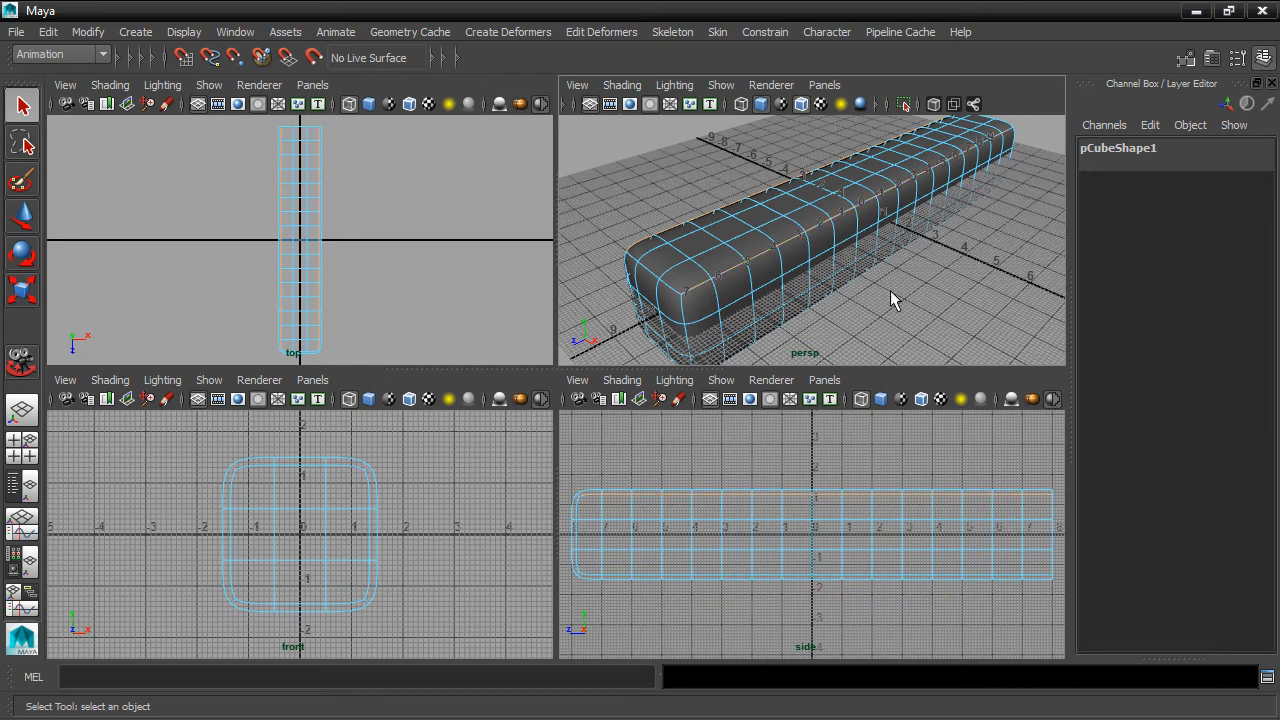
left_click_drag(824, 311, 852, 218, "alt")
left_click(763, 217)
left_click_drag(751, 191, 821, 256, "alt")
left_click(803, 216)
left_click(741, 296)
left_click(821, 256)
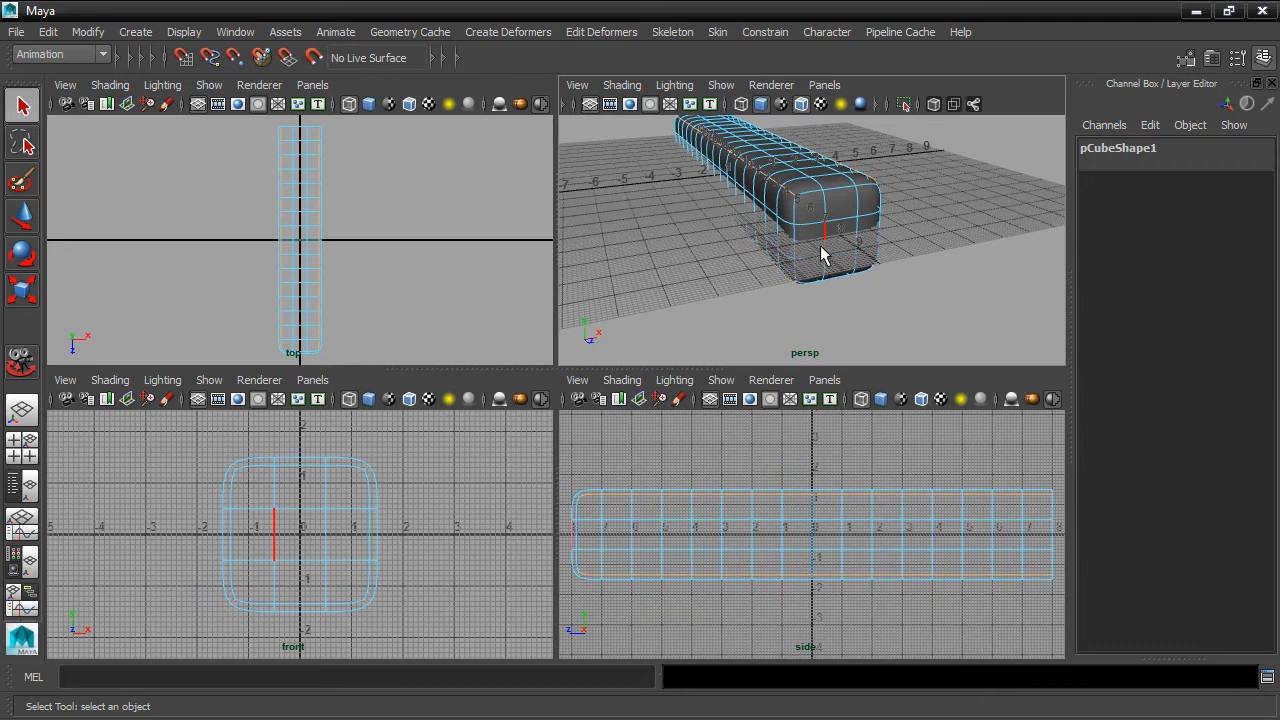
Step: Try scaling the four corner edge loops inward uniformly on all three axes
key("r")
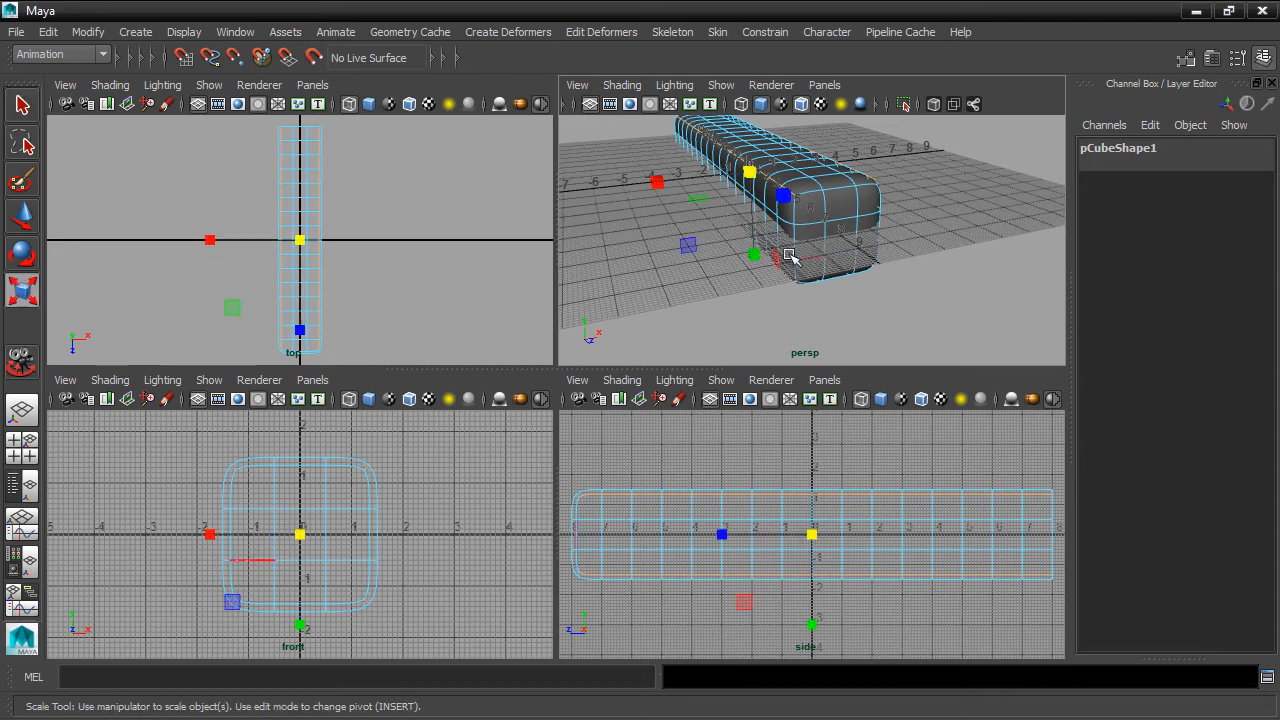
left_click_drag(299, 534, 181, 580)
left_click_drag(749, 317, 908, 200, "alt")
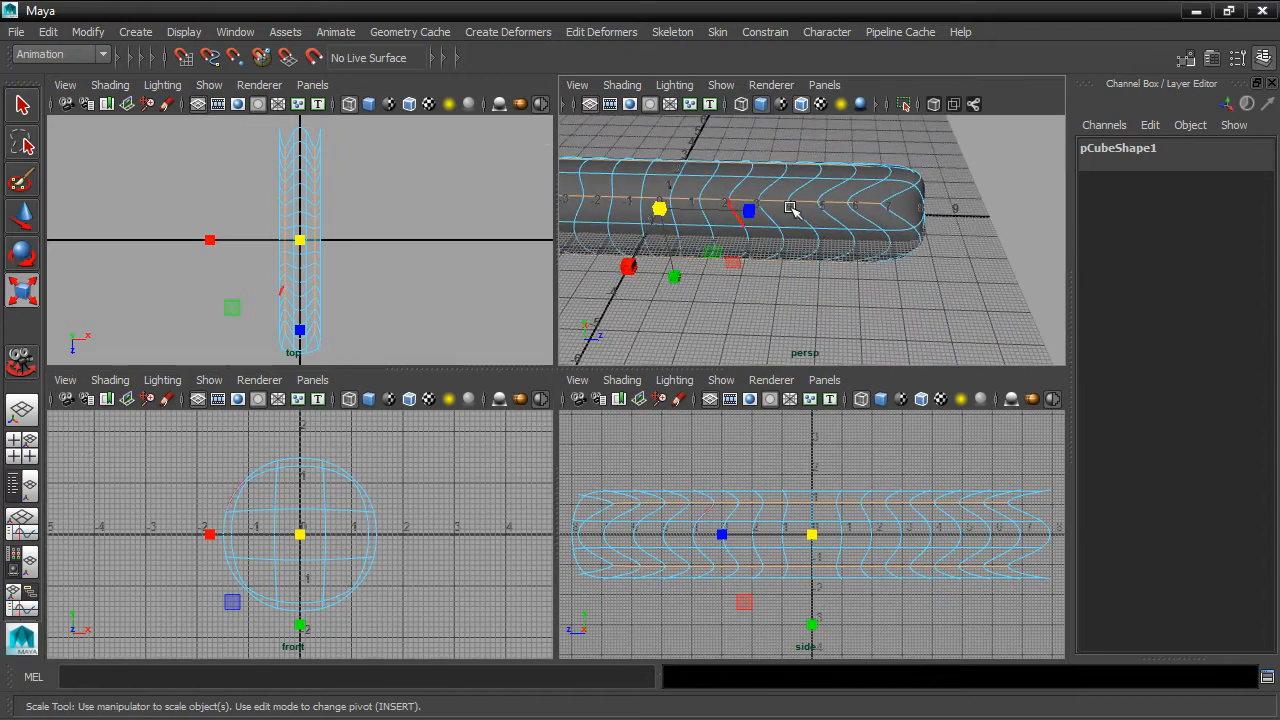
left_click_drag(757, 257, 880, 277, "alt")
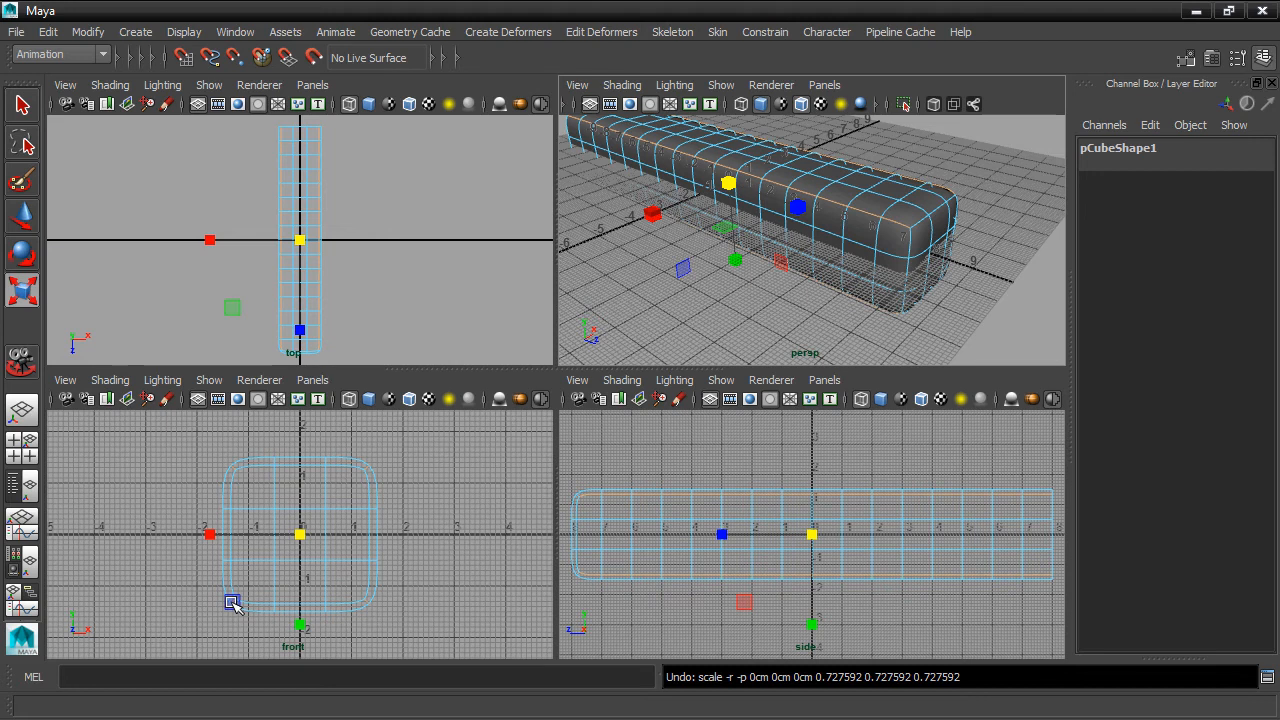
Step: Scale the four corner edge loops inward in the XY plane only, until the box's cross-section is round
mouse_move(232, 602)
left_mouse_down()
mouse_move(241, 590)
mouse_move(219, 611)
mouse_move(230, 612)
left_mouse_up()
left_click_drag(663, 354, 729, 283, "alt")
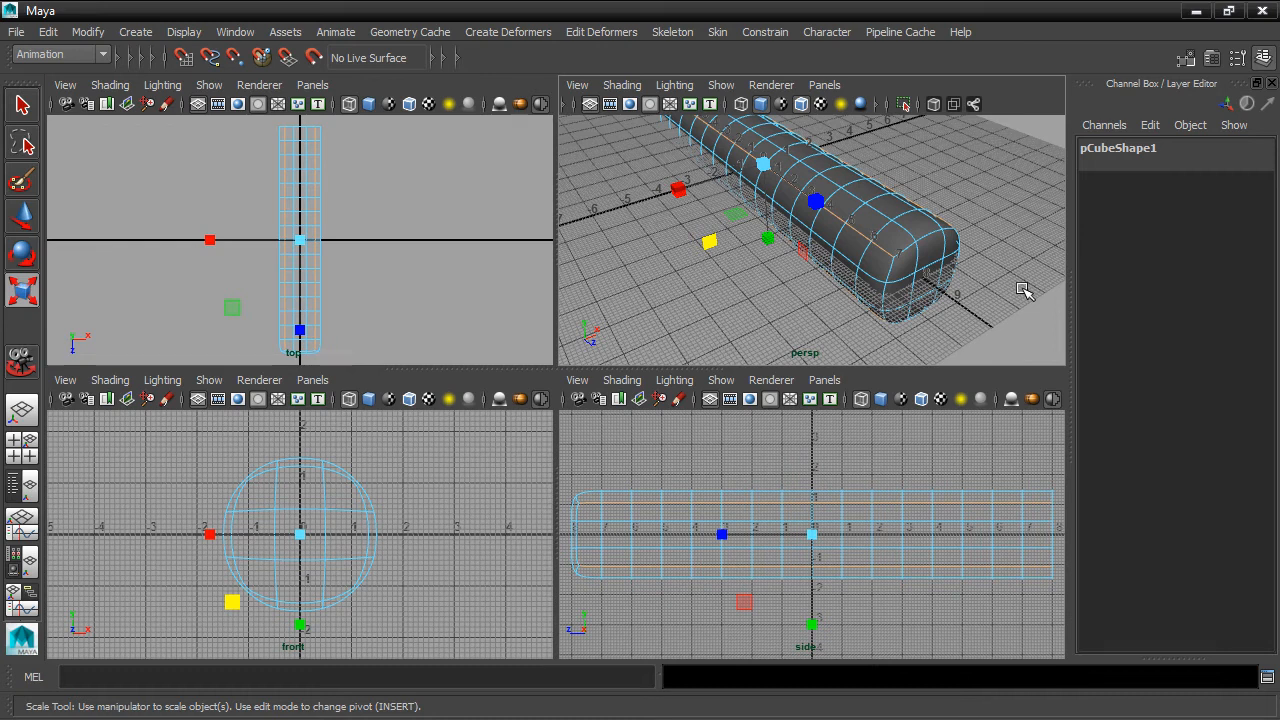
Step: Switch to vertex selection and select the ring of vertices at Z 7 near the closed end in the side view
double_click(602, 513)
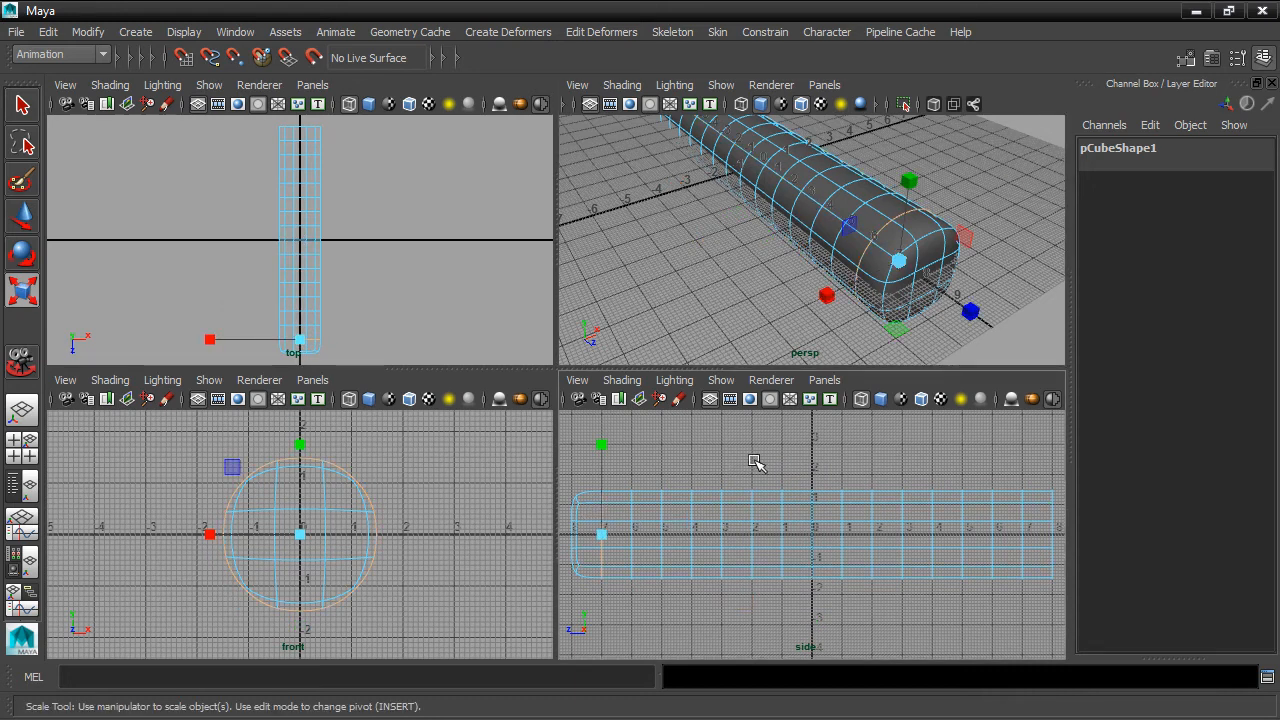
right_click_drag(628, 522, 578, 266)
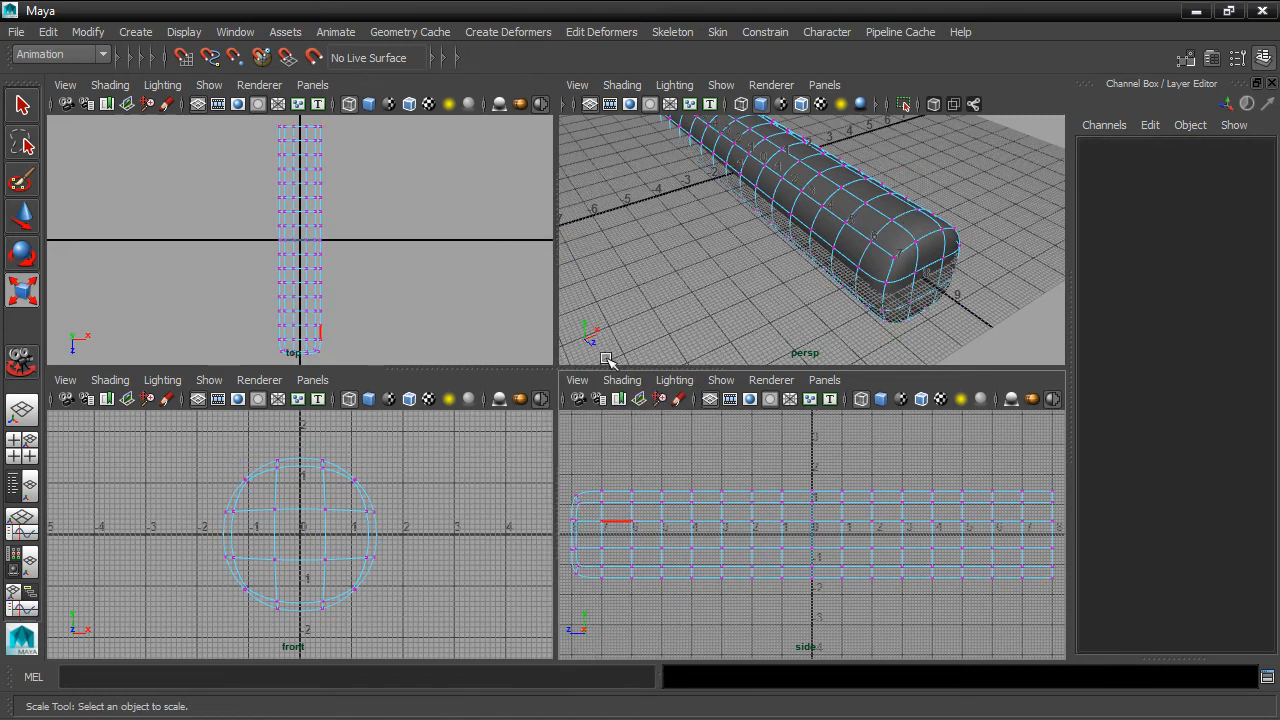
left_click_drag(592, 466, 628, 612)
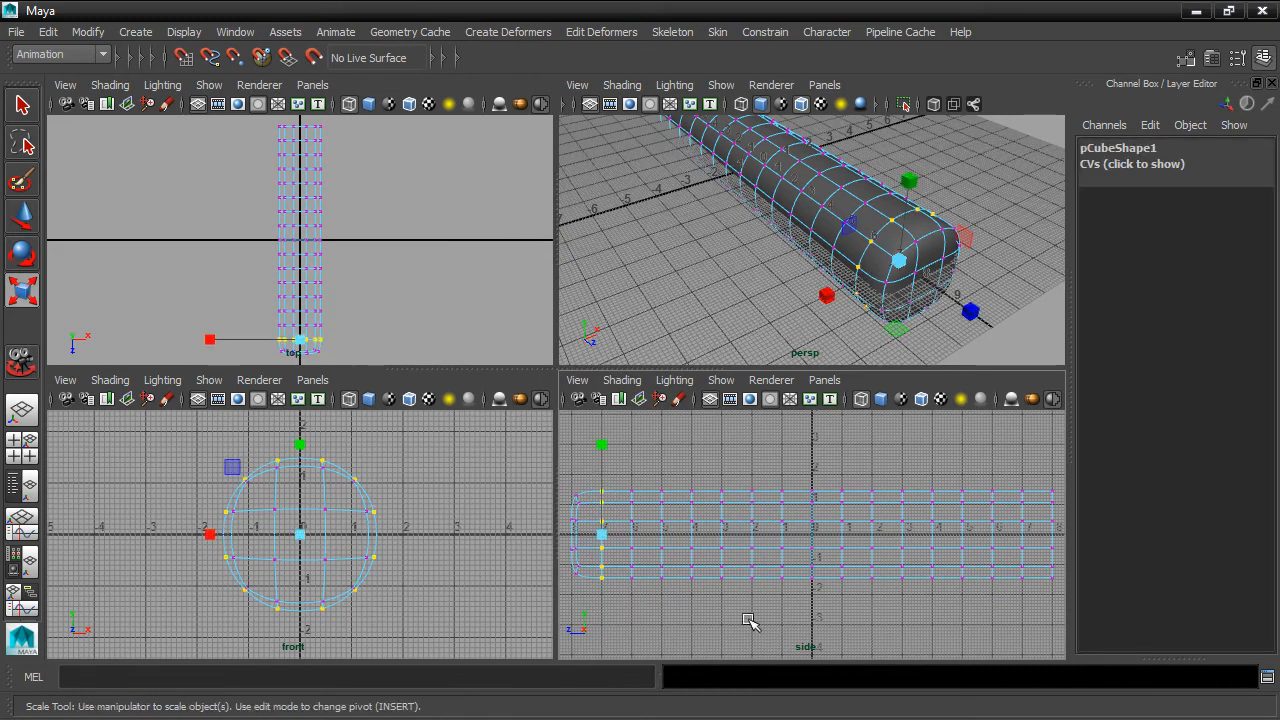
left_click_drag(875, 330, 837, 249, "alt")
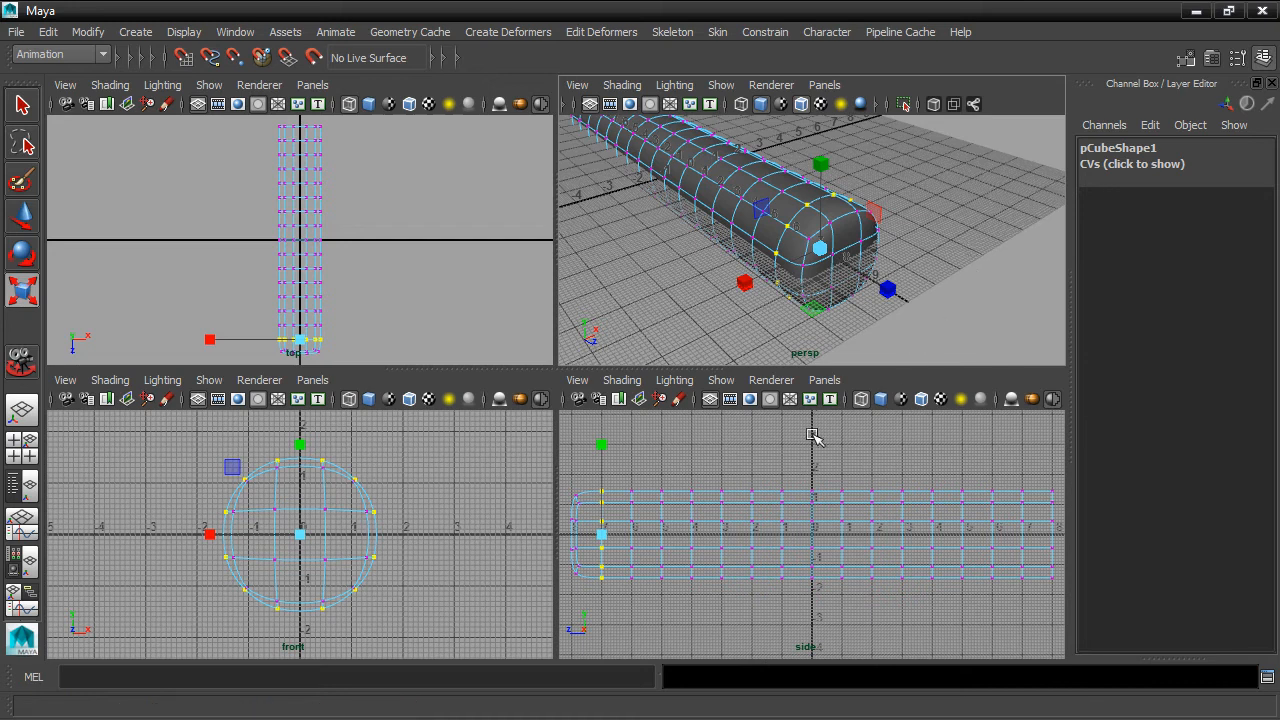
Step: Scale down the vertices of the closed end cap and move them outward along Z to about 9.9
middle_click_drag(792, 459, 918, 450, "alt")
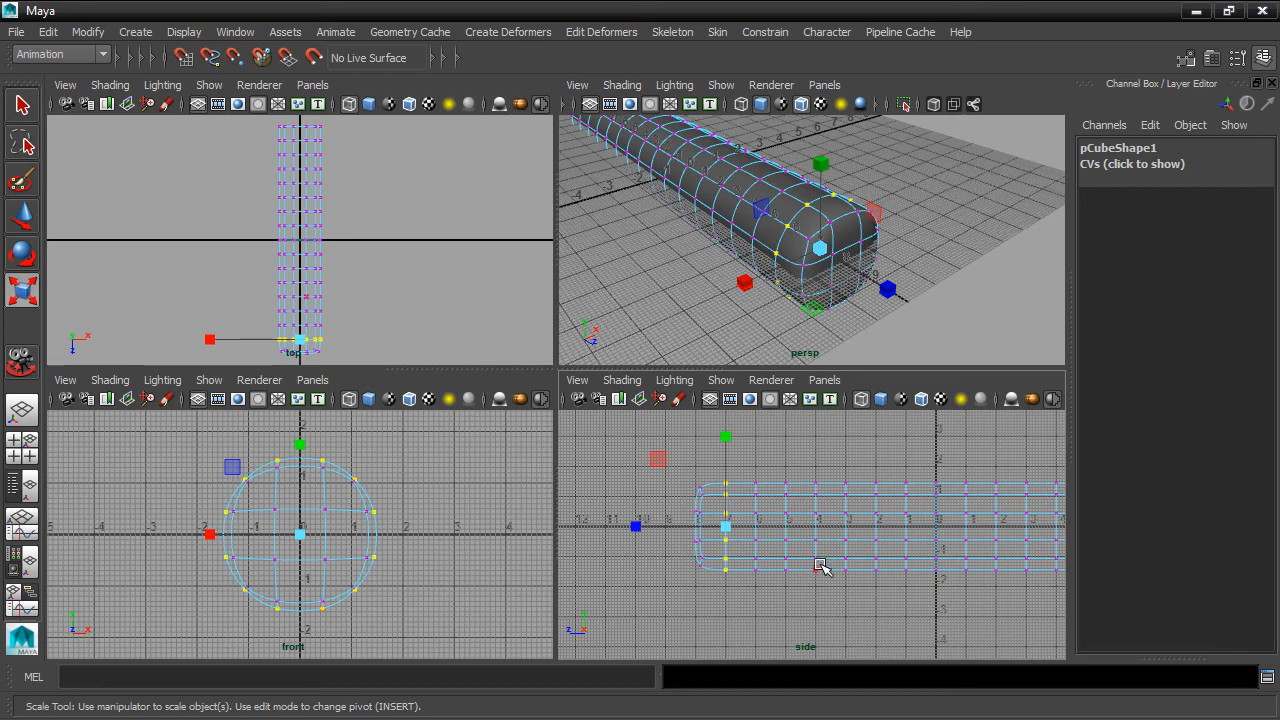
left_click_drag(634, 437, 711, 626)
left_click_drag(695, 526, 658, 540)
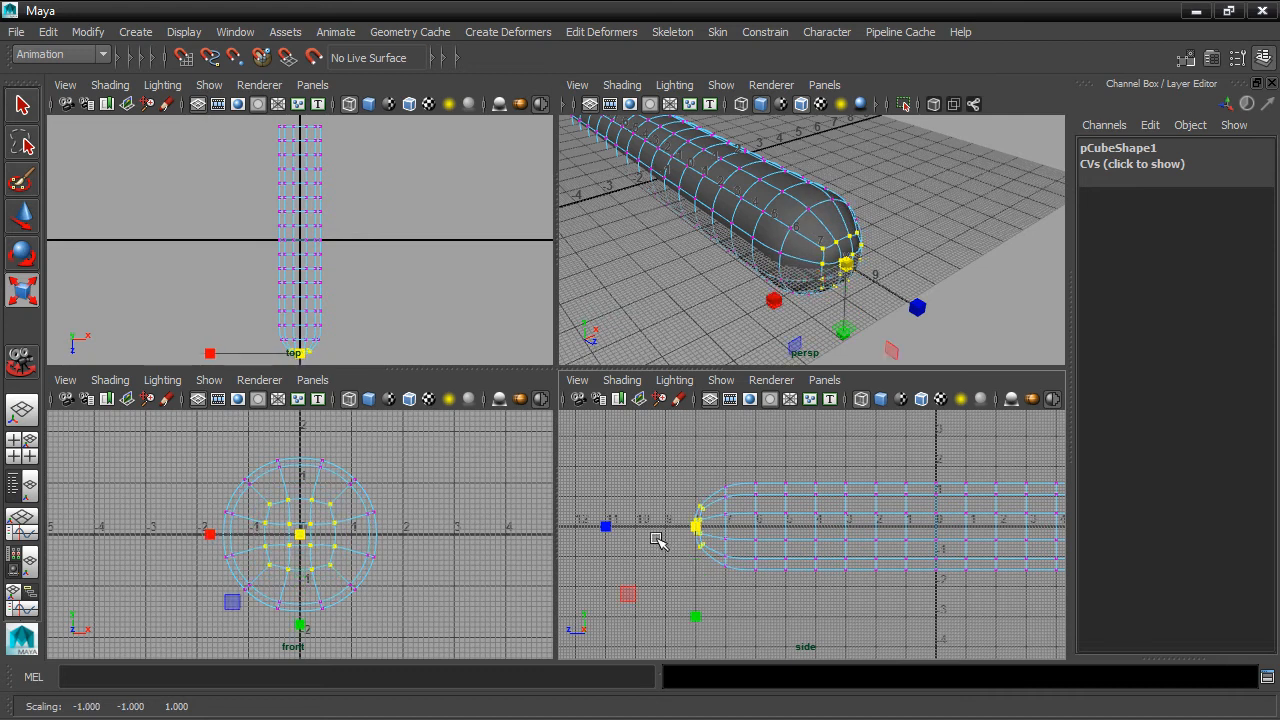
left_click(22, 215)
left_click_drag(655, 530, 598, 531)
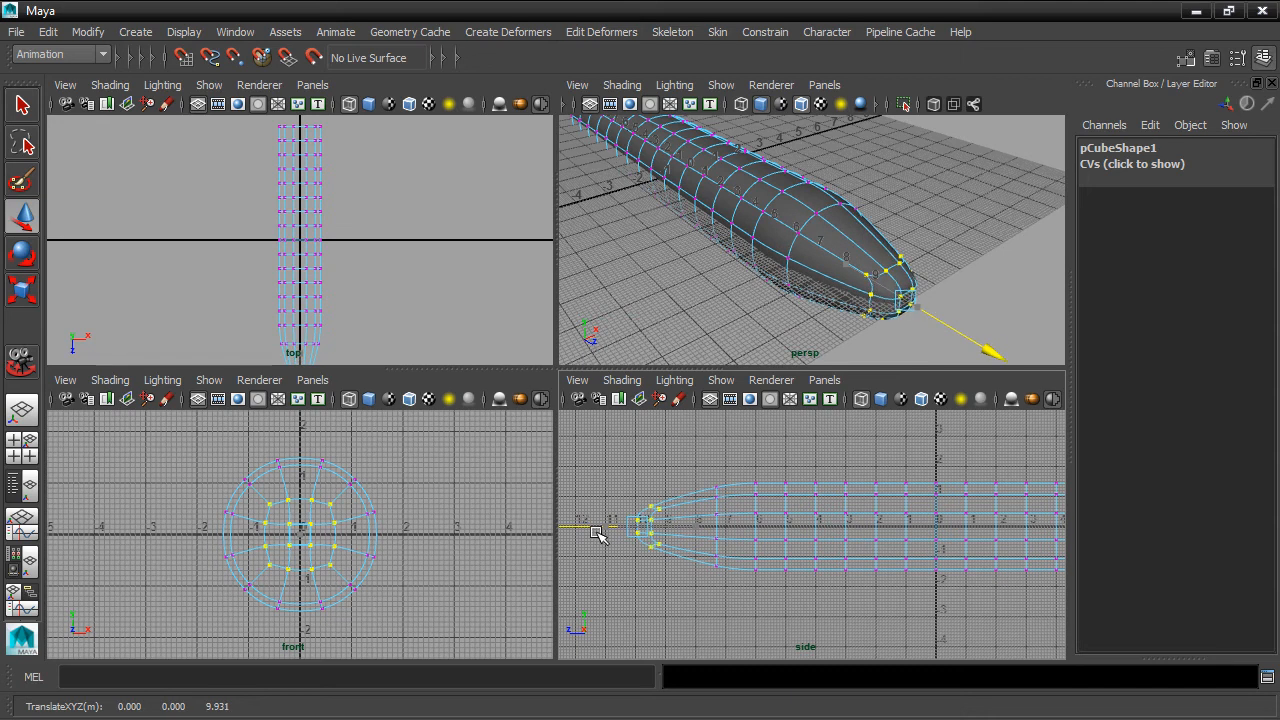
Step: Select the vertex ring just behind the end cap and scale it down slightly to taper the body
left_click_drag(706, 469, 732, 597)
key("r")
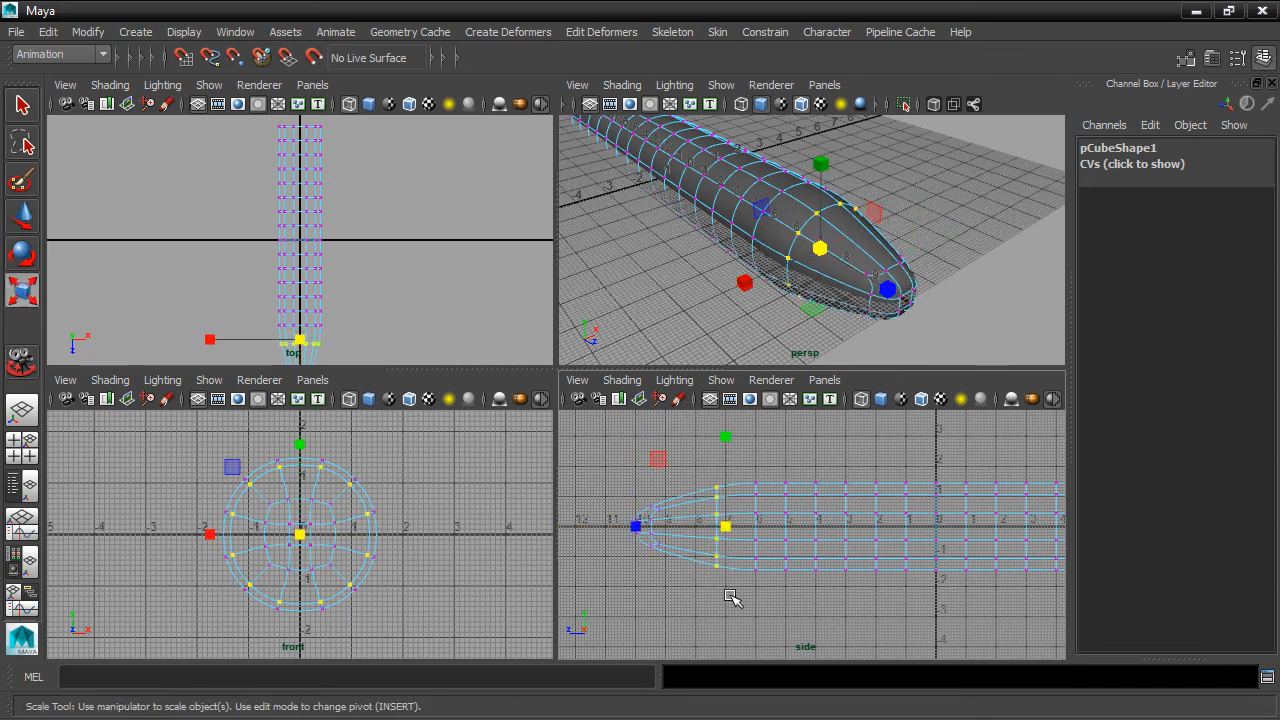
left_click_drag(720, 525, 713, 527)
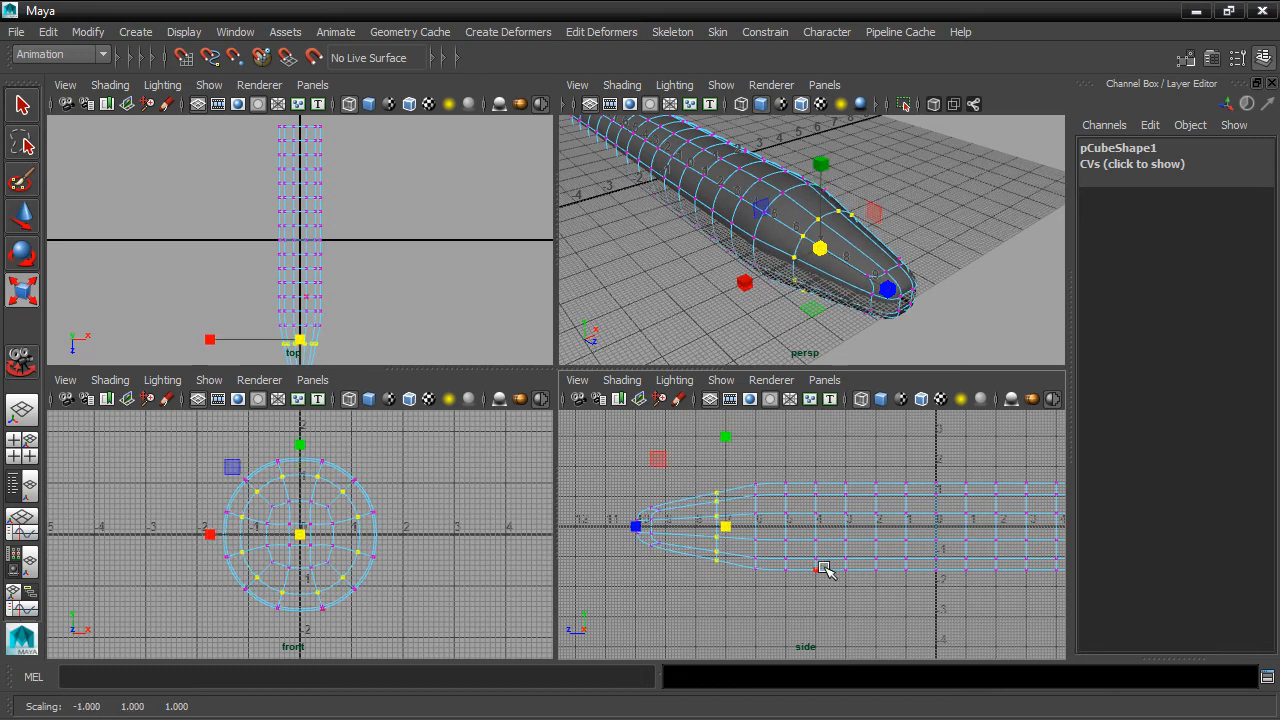
Step: Select the vertex ring at the origin, turn on soft selection, and widen its falloff radius to about five units each way
left_click_drag(920, 452, 955, 636)
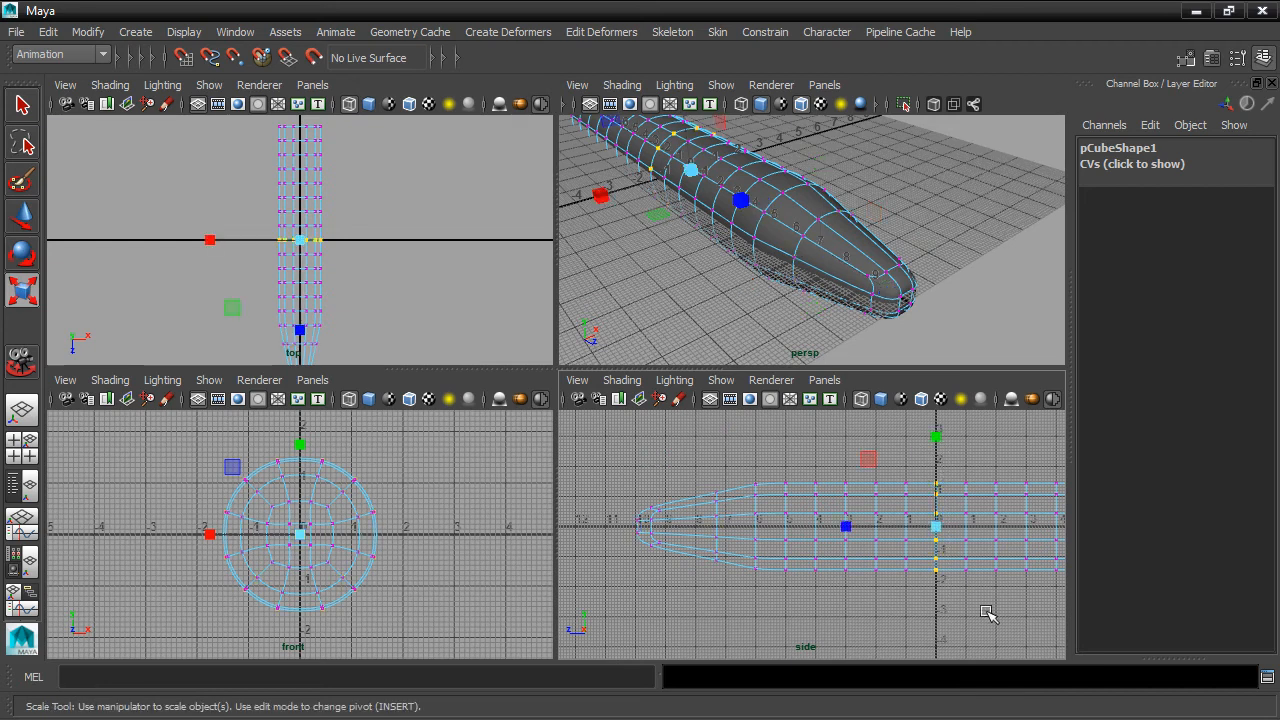
key("b")
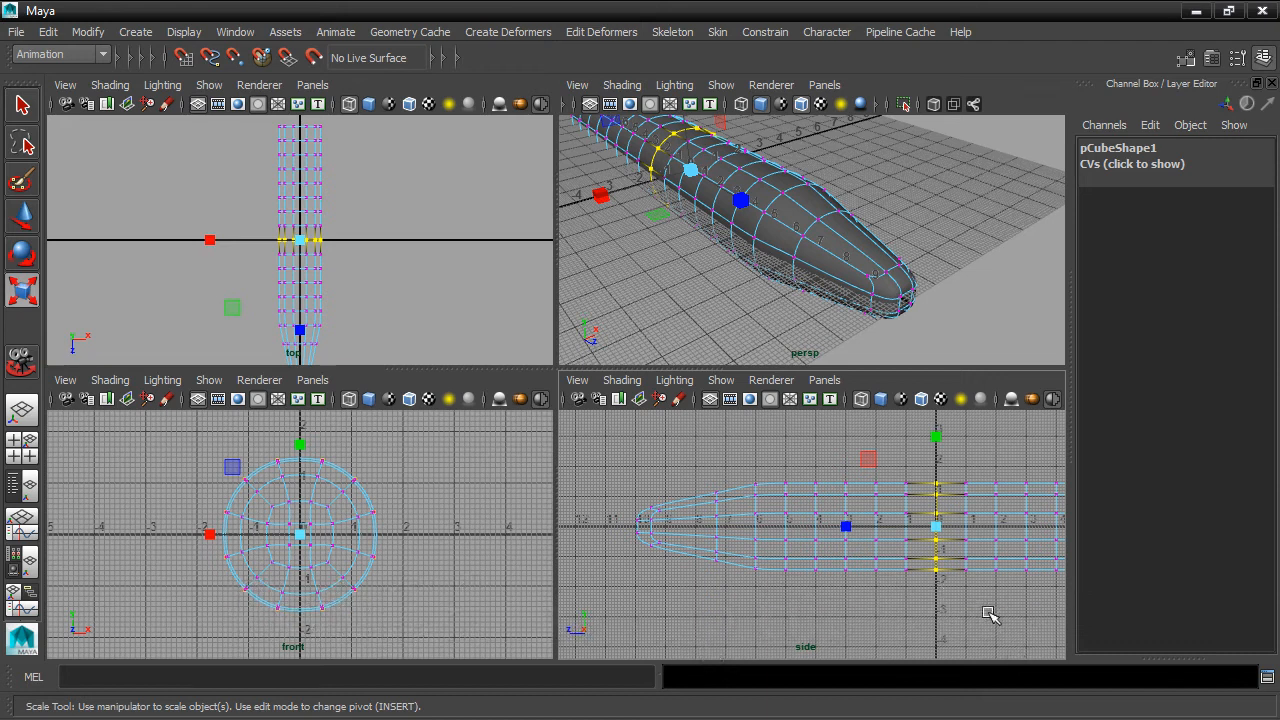
middle_click_drag(937, 559, 962, 550)
left_click_drag(962, 550, 1045, 540)
Step: Select the two vertex rings at the body's middle and scale them up to about 1.2 with the soft falloff
key("r")
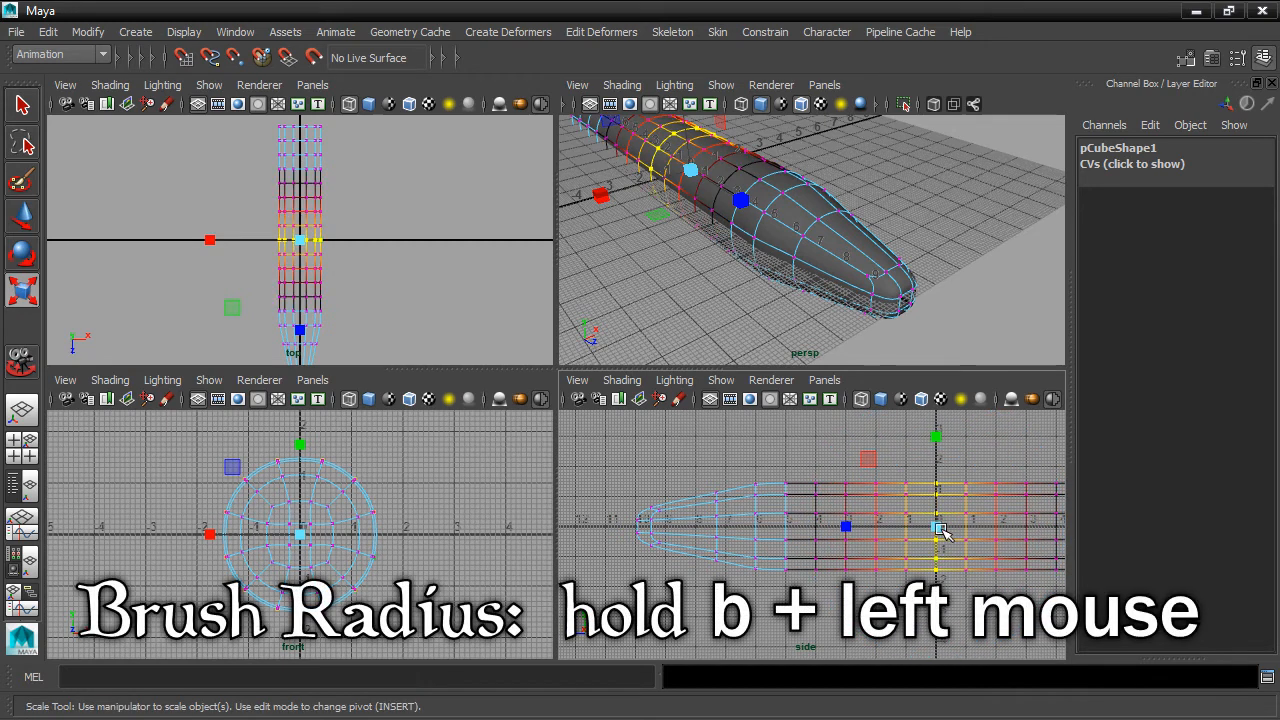
left_click_drag(937, 523, 959, 517)
key("ctrl+z")
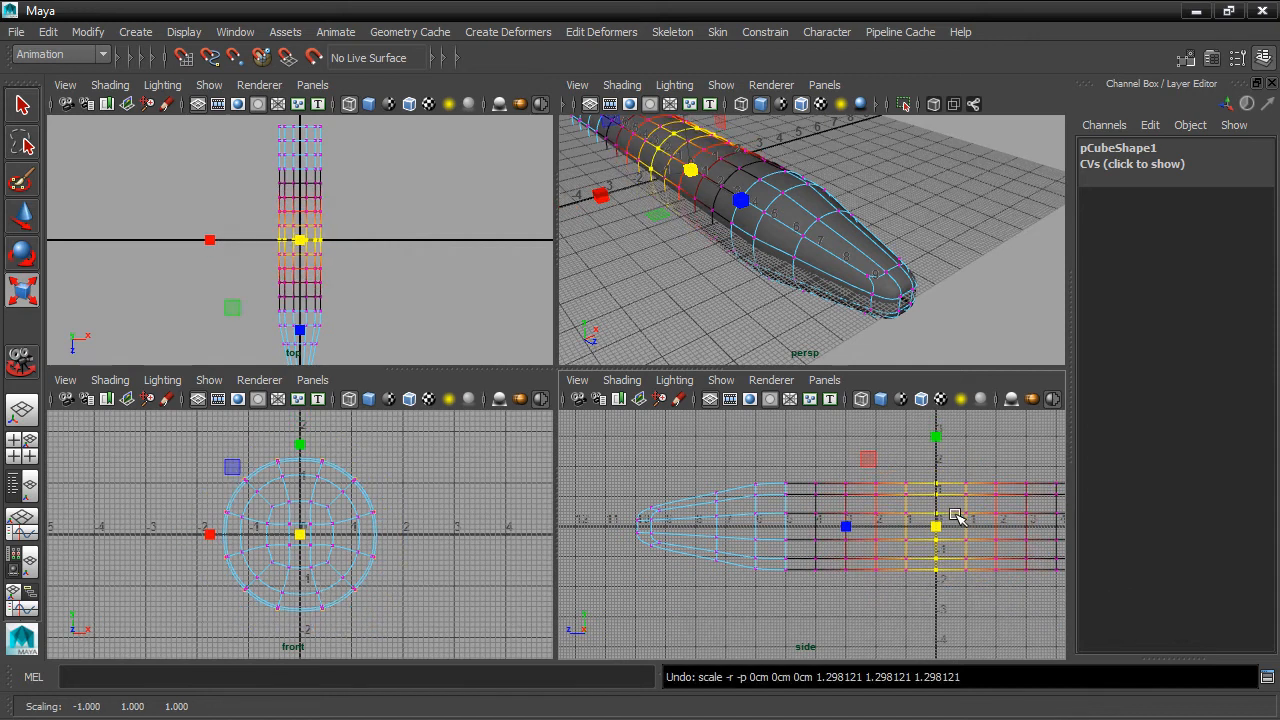
left_click_drag(890, 468, 947, 601)
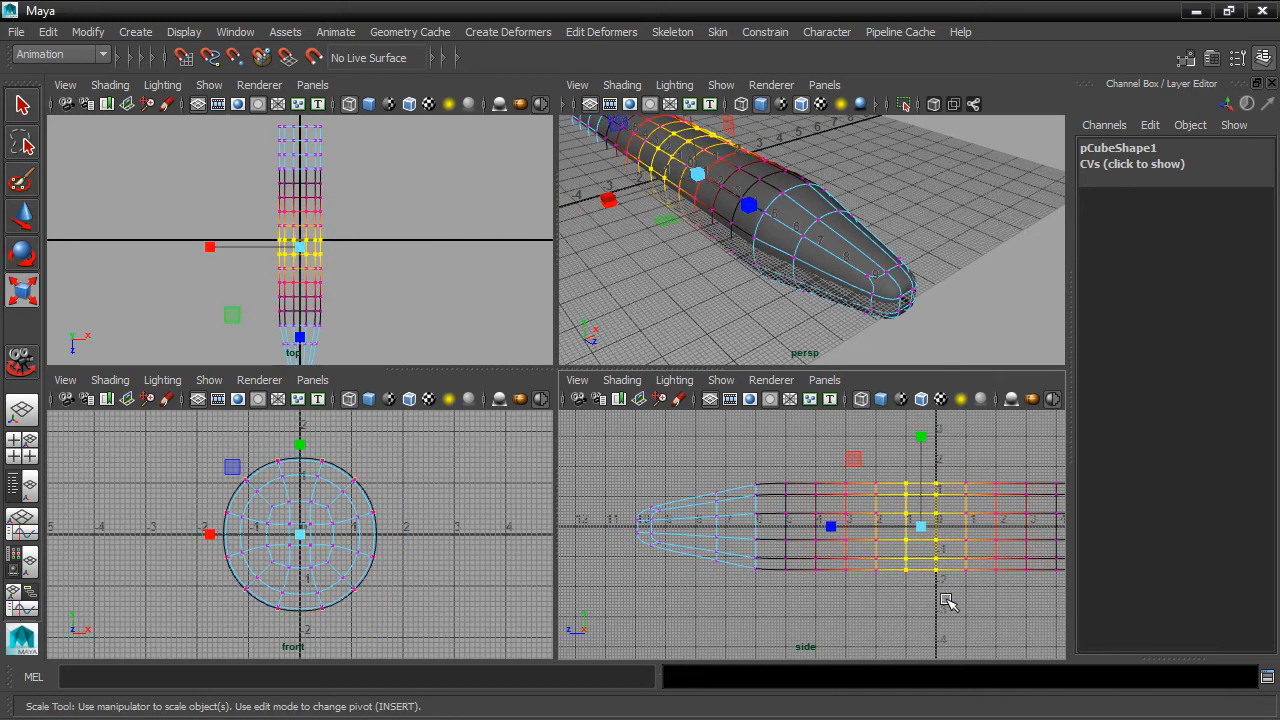
left_click_drag(921, 525, 933, 527)
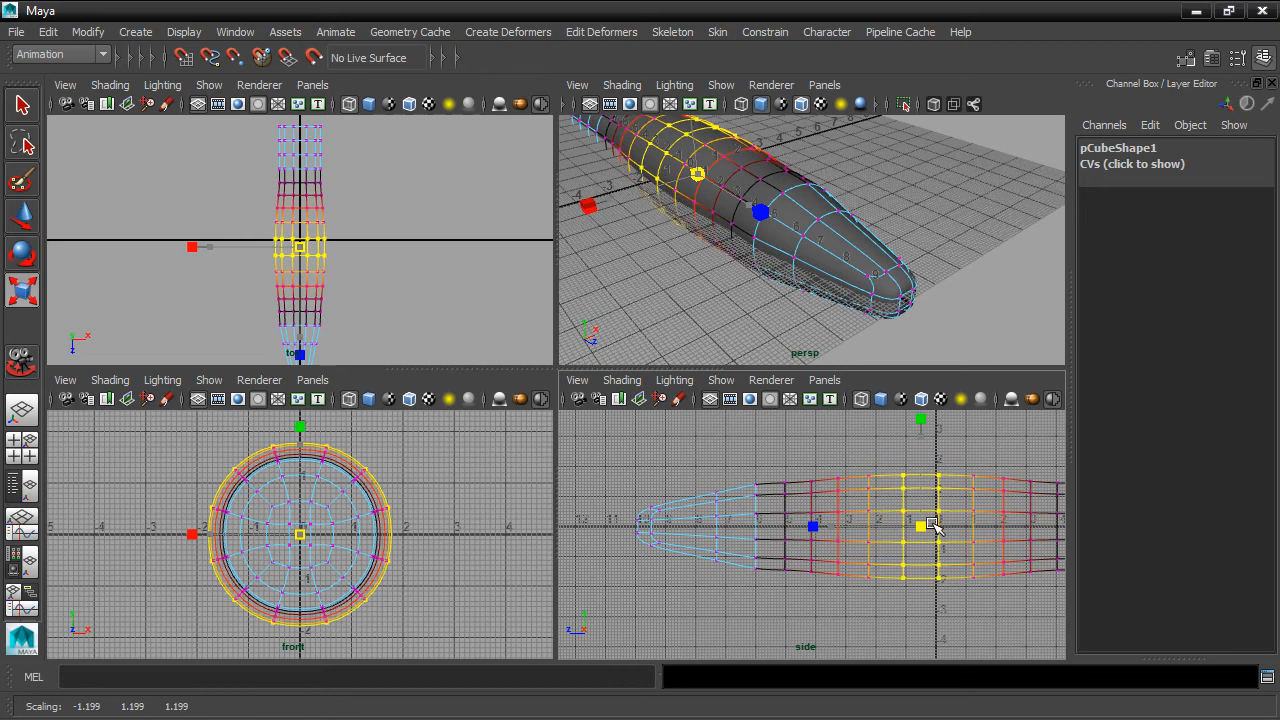
Step: Scale the vertex ring near Z 6 to smooth the taper toward the closed end, and turn off soft selection
left_click_drag(745, 468, 765, 600)
left_click_drag(757, 527, 795, 575)
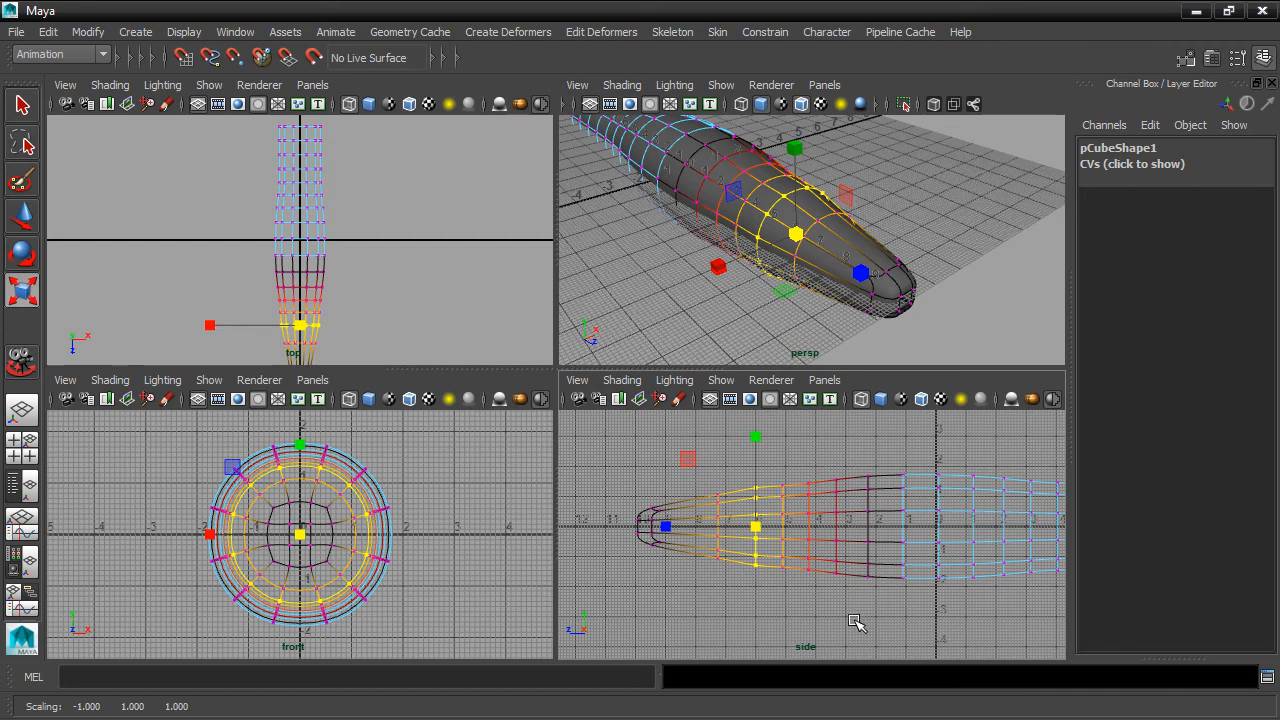
key("b")
left_click_drag(757, 528, 752, 523)
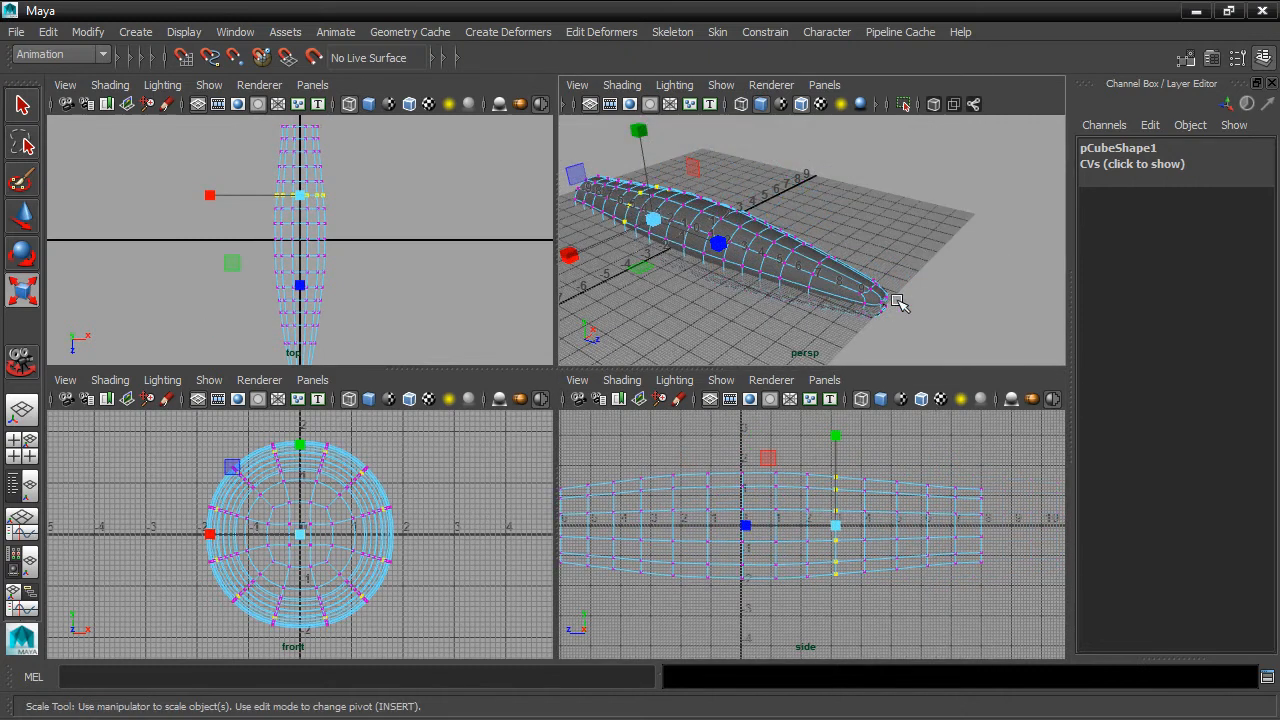
Step: Frame the vertices at the tip of the closed end and maximize the perspective view for a close look
left_click_drag(894, 290, 872, 321)
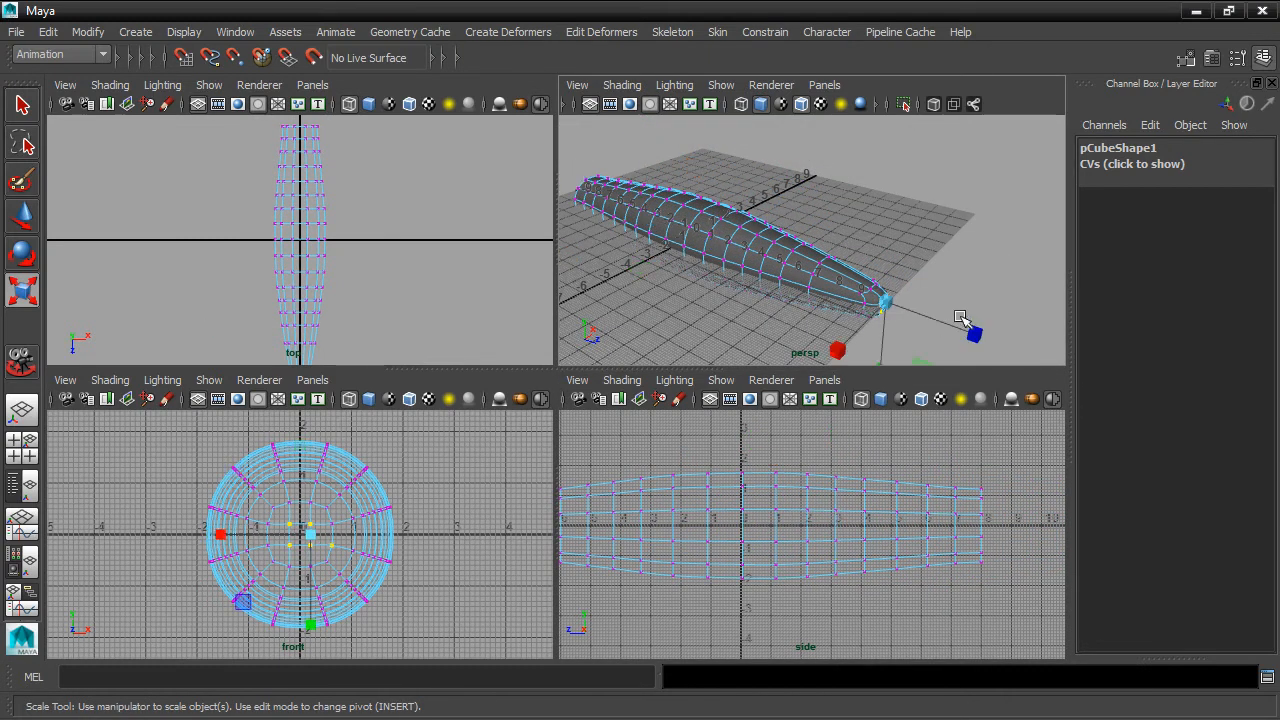
key("f")
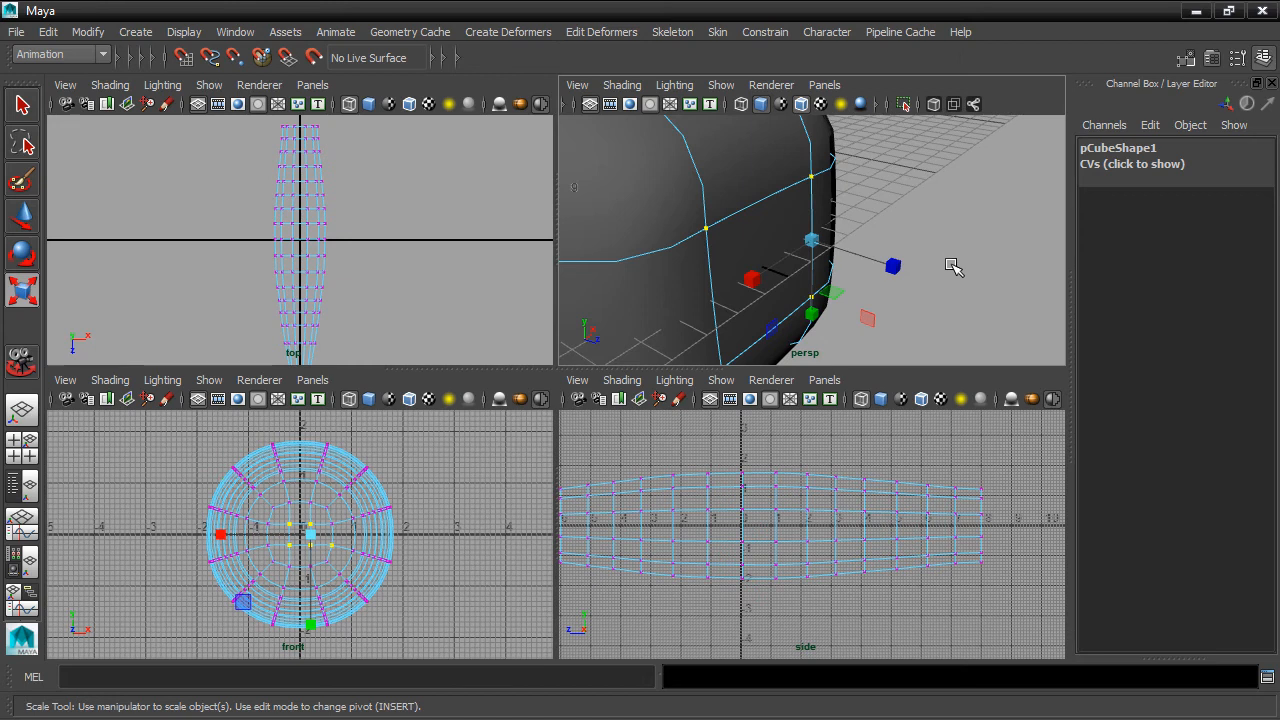
key("space")
scroll(917, 377, "down", 2)
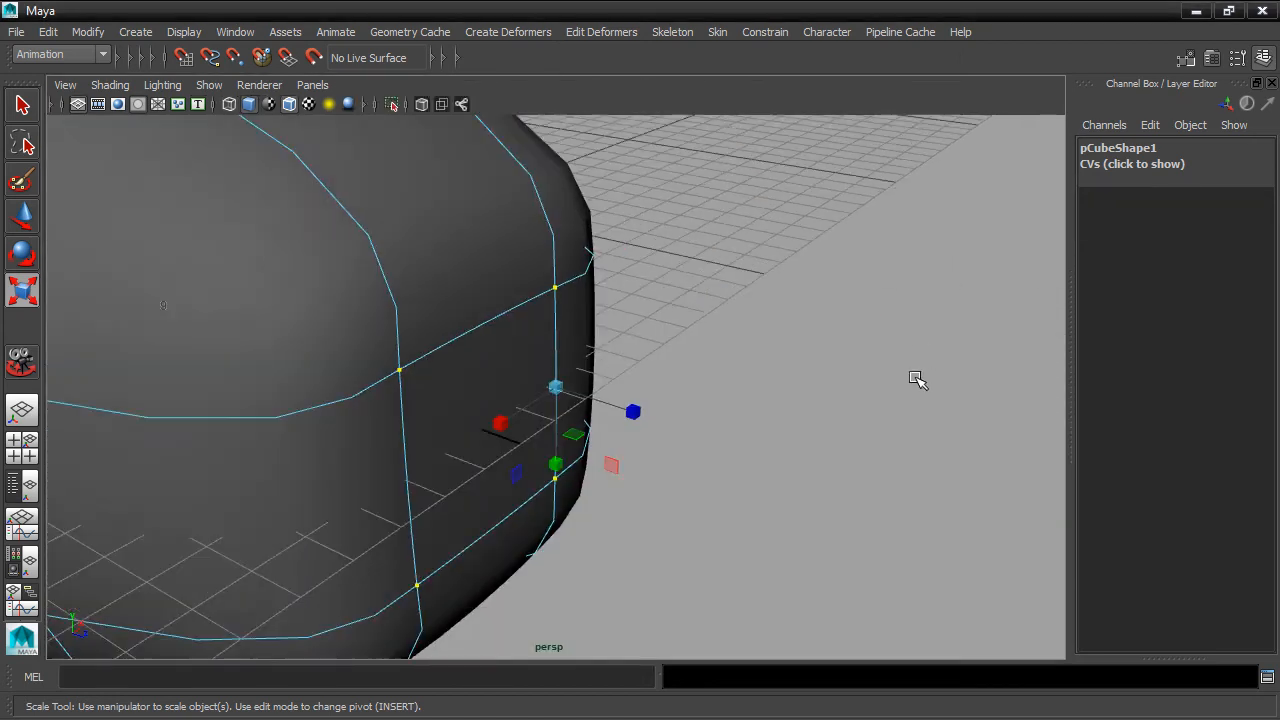
left_click_drag(792, 372, 805, 330, "alt")
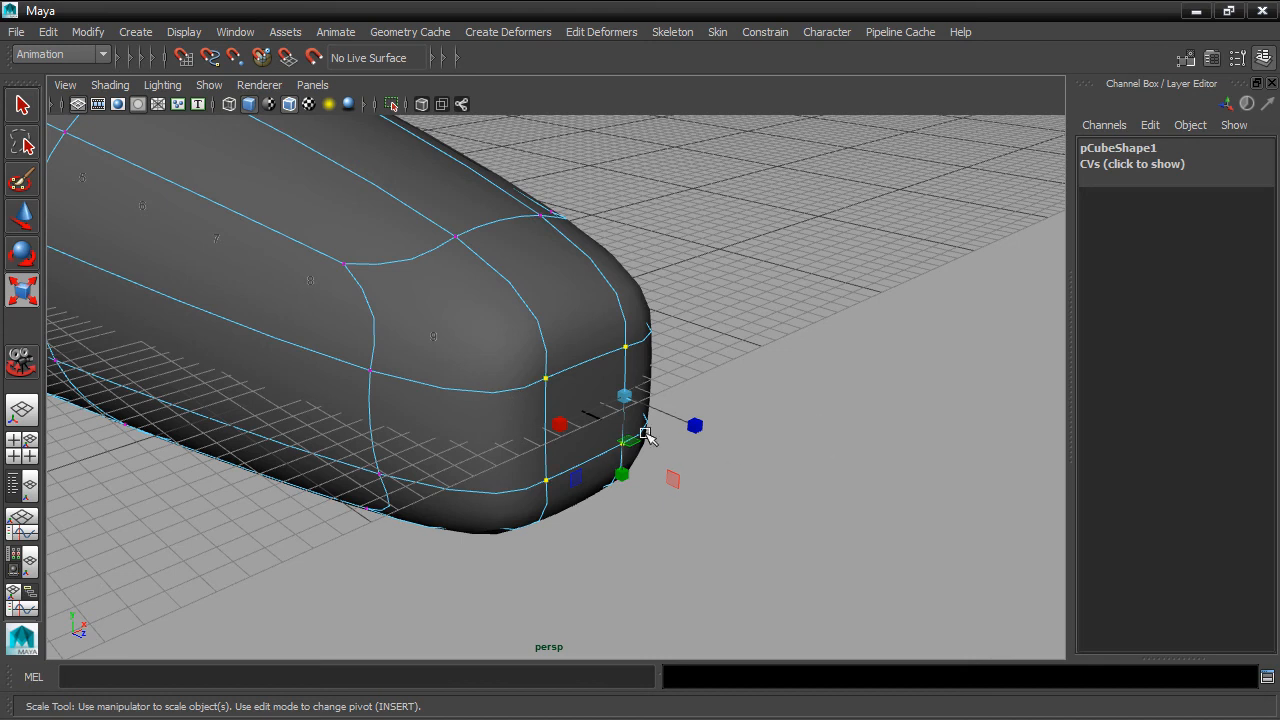
Step: Switch to face selection, select the center face of the closed end, grow the selection once, and delete those faces
right_click_drag(583, 414, 584, 292)
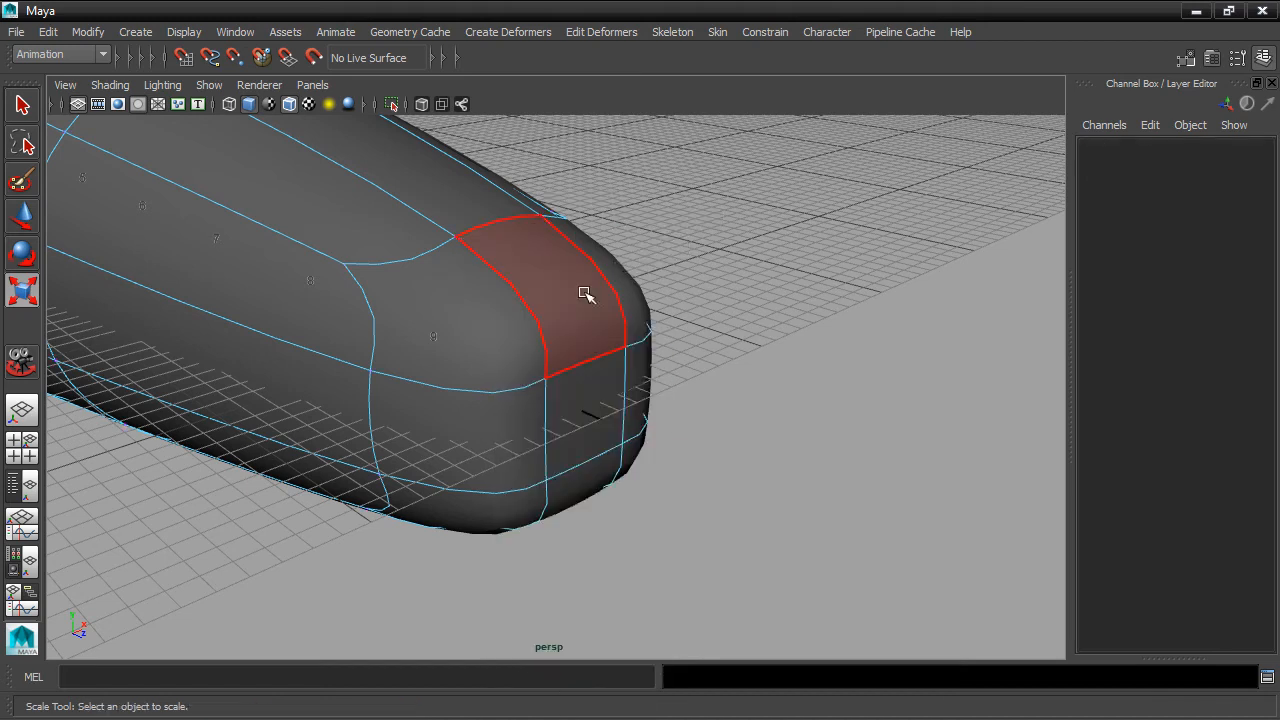
left_click(588, 402)
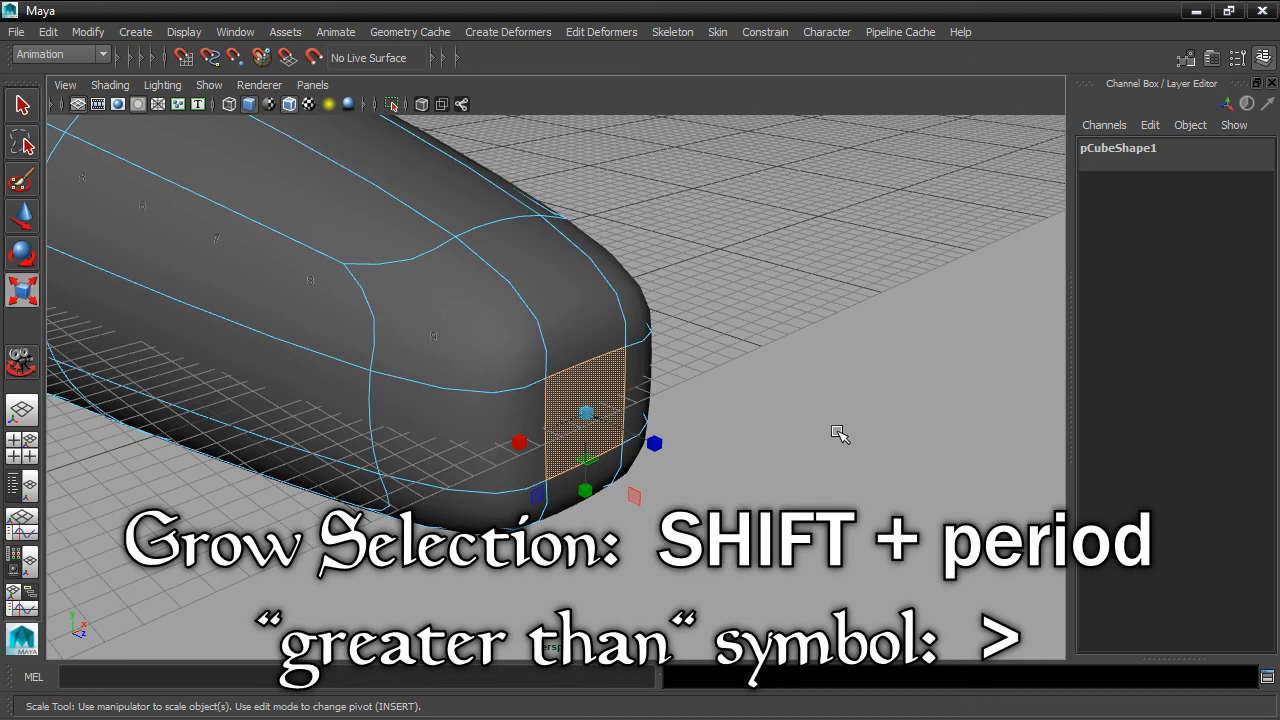
key("shift+period")
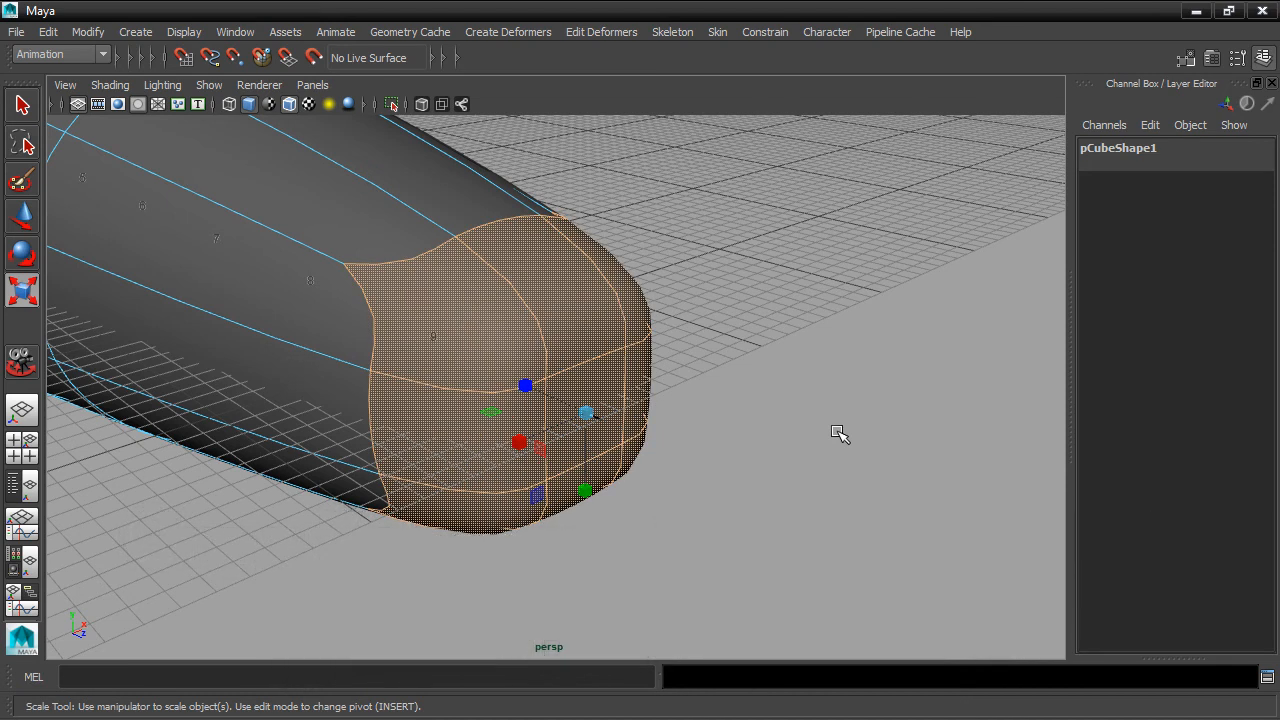
key("Delete")
left_click_drag(838, 433, 835, 418, "alt")
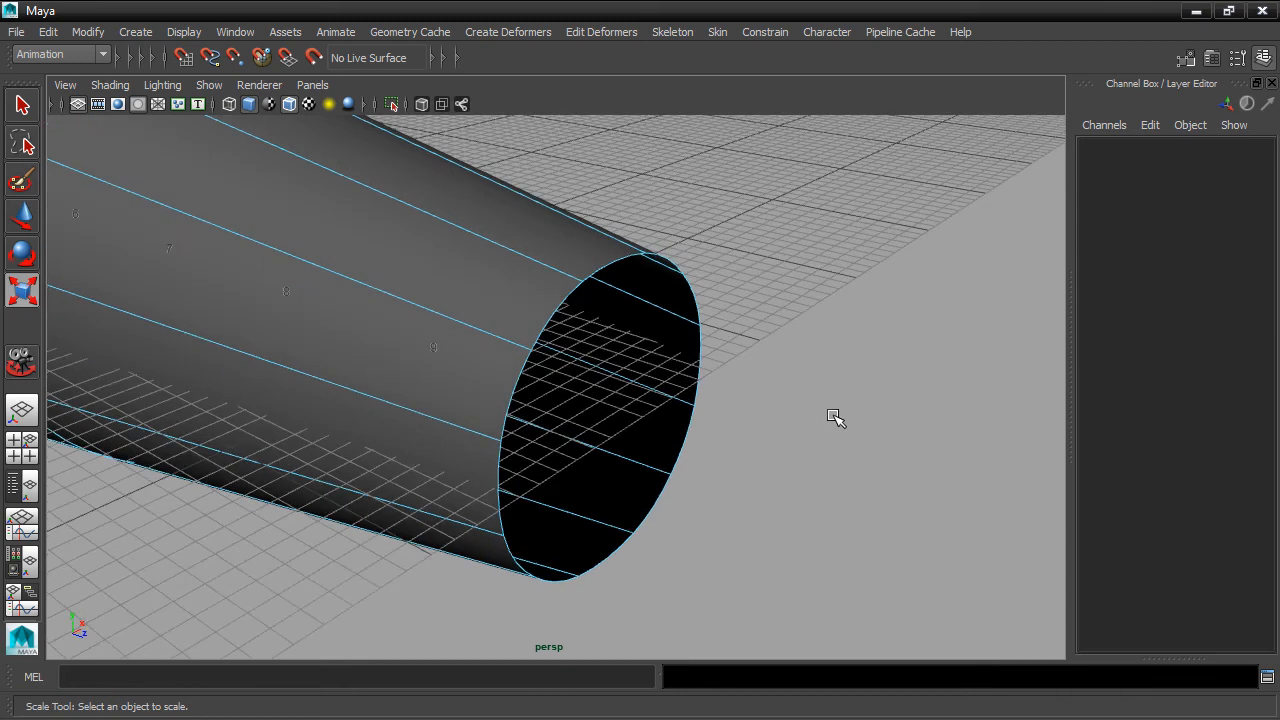
Step: Turn off the smooth mesh preview to examine the open tube's actual geometry, and turn the preview back on
key("1")
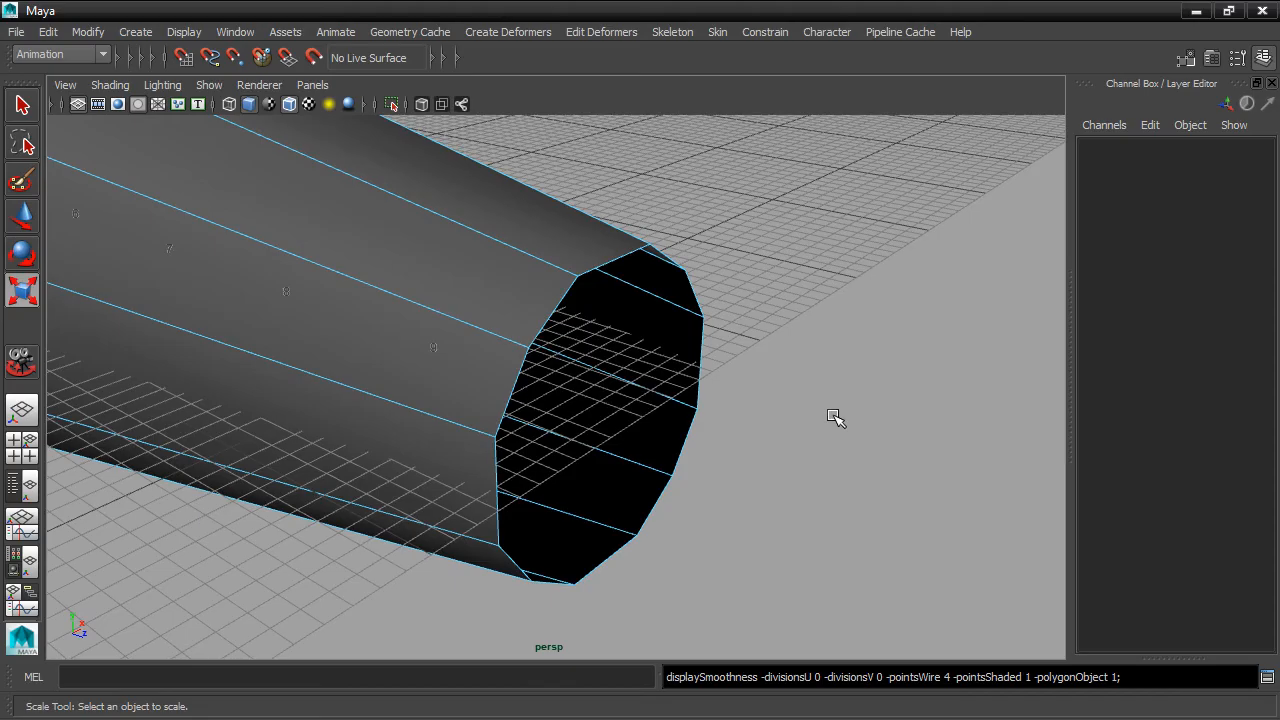
left_click_drag(837, 417, 780, 420, "alt")
right_click_drag(780, 420, 718, 451, "alt")
middle_click_drag(718, 451, 780, 443, "alt")
left_click_drag(780, 443, 840, 446, "alt")
left_click_drag(840, 446, 769, 417, "alt")
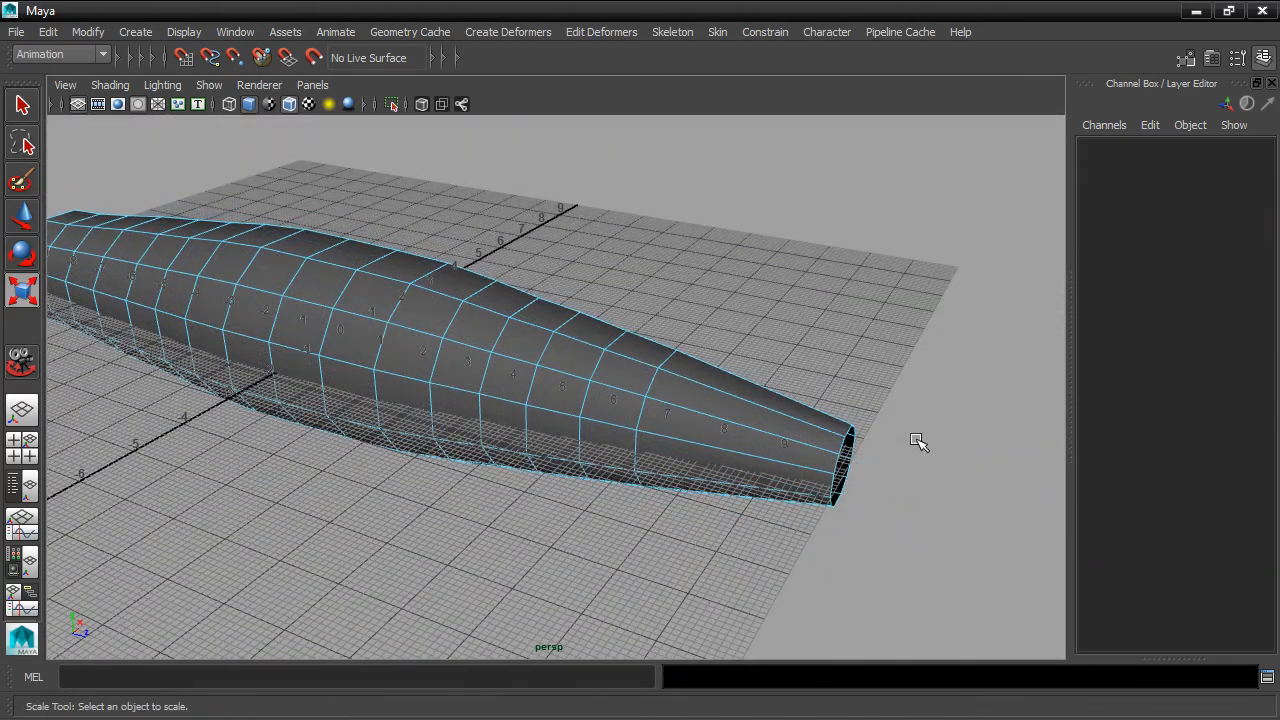
key("3")
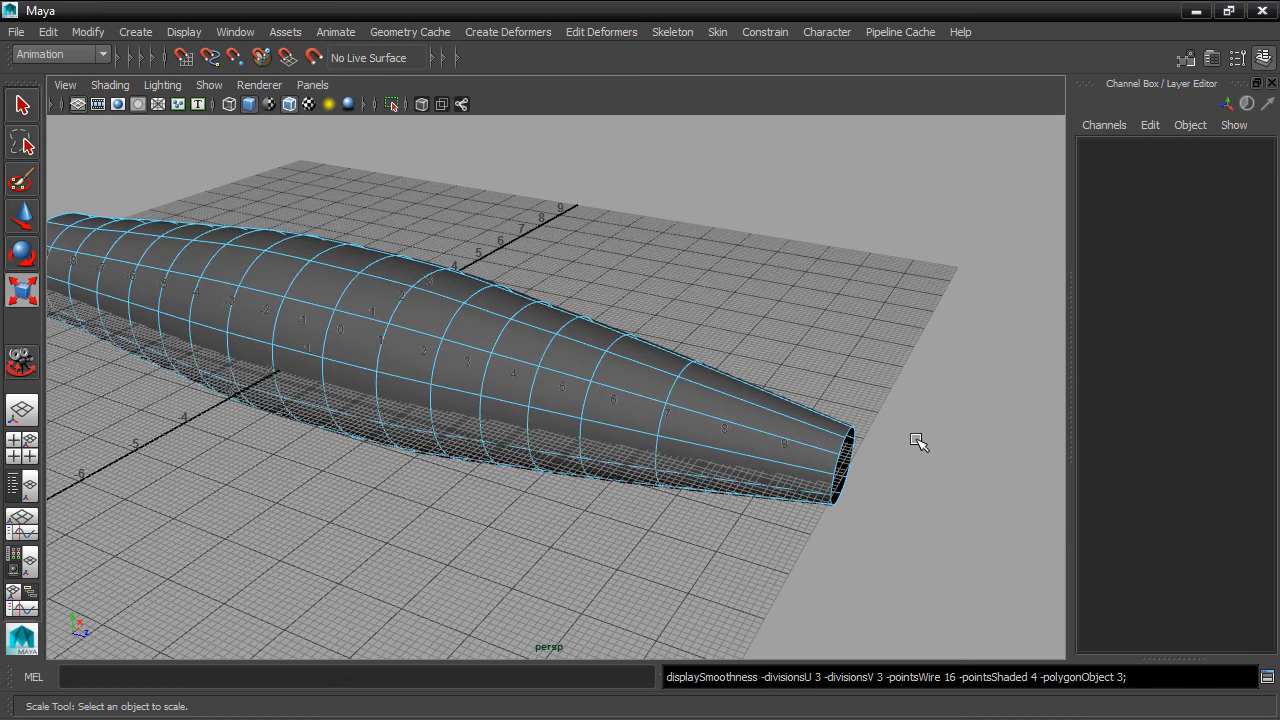
Step: Select the vertex ring at the open end near Z 10 in the side view and move it outward to about Z 12
key("space")
right_click_drag(923, 443, 1071, 487, "alt")
middle_click_drag(851, 482, 954, 485, "alt")
scroll(952, 485, "up", 4)
right_click(800, 495)
right_click_drag(800, 495, 748, 262)
left_click_drag(728, 450, 780, 640)
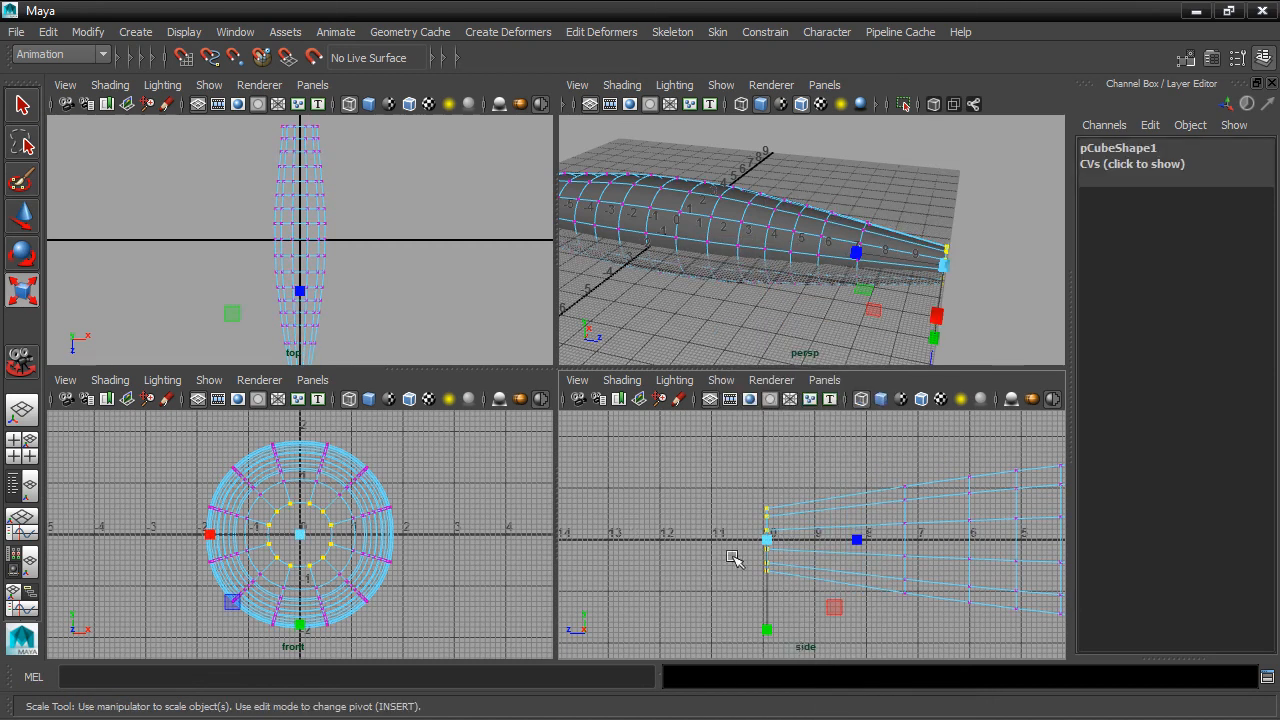
key("w")
left_click_drag(752, 541, 603, 527)
Step: Scale the moved end ring down to a tiny opening, framing it in all views for a close adjustment
key("r")
left_click_drag(680, 543, 640, 543)
key("shift+f")
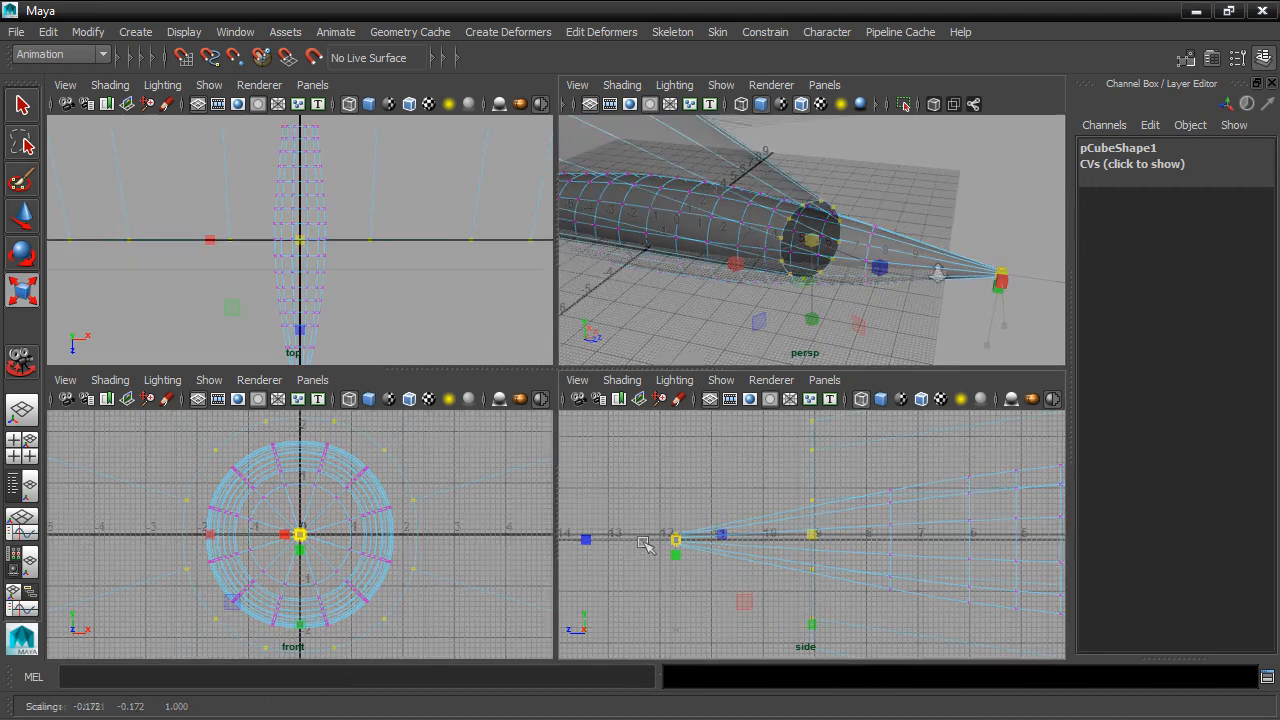
left_click_drag(830, 256, 772, 246)
left_click_drag(884, 267, 970, 264)
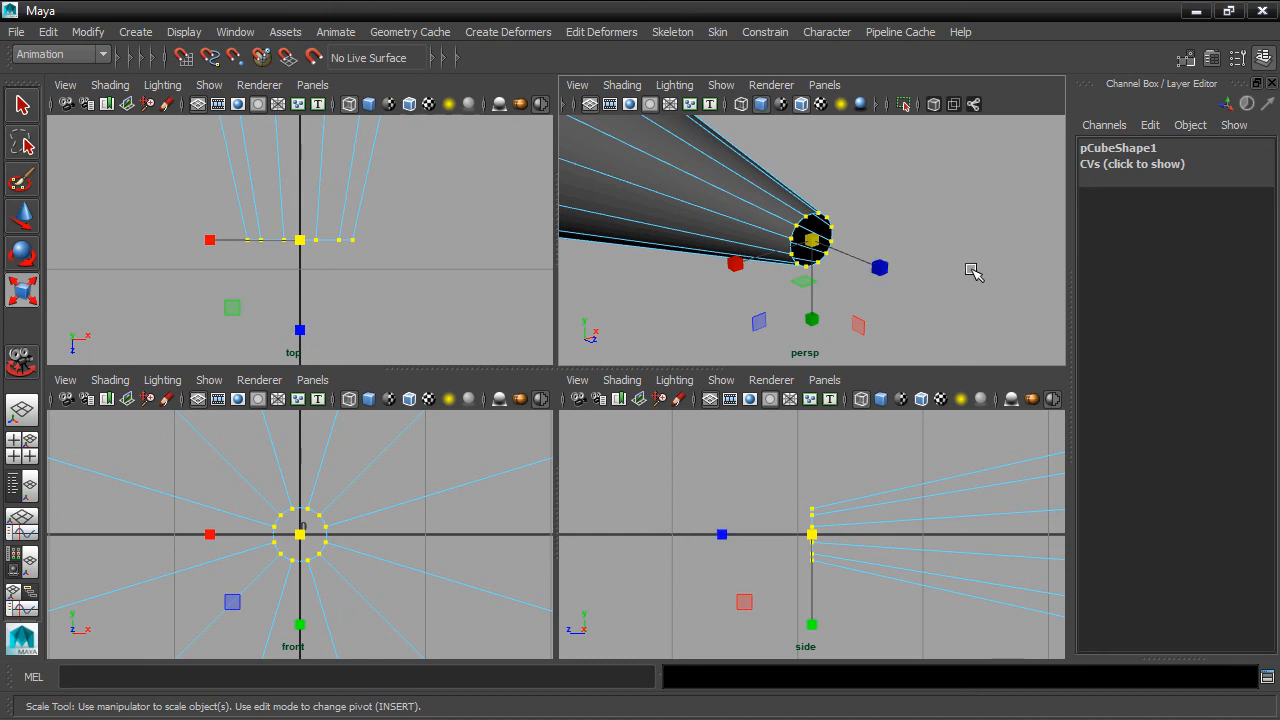
Step: Return the tube to object selection mode and deselect it, with the whole shape shown in the perspective view
scroll(973, 272, "down", 8)
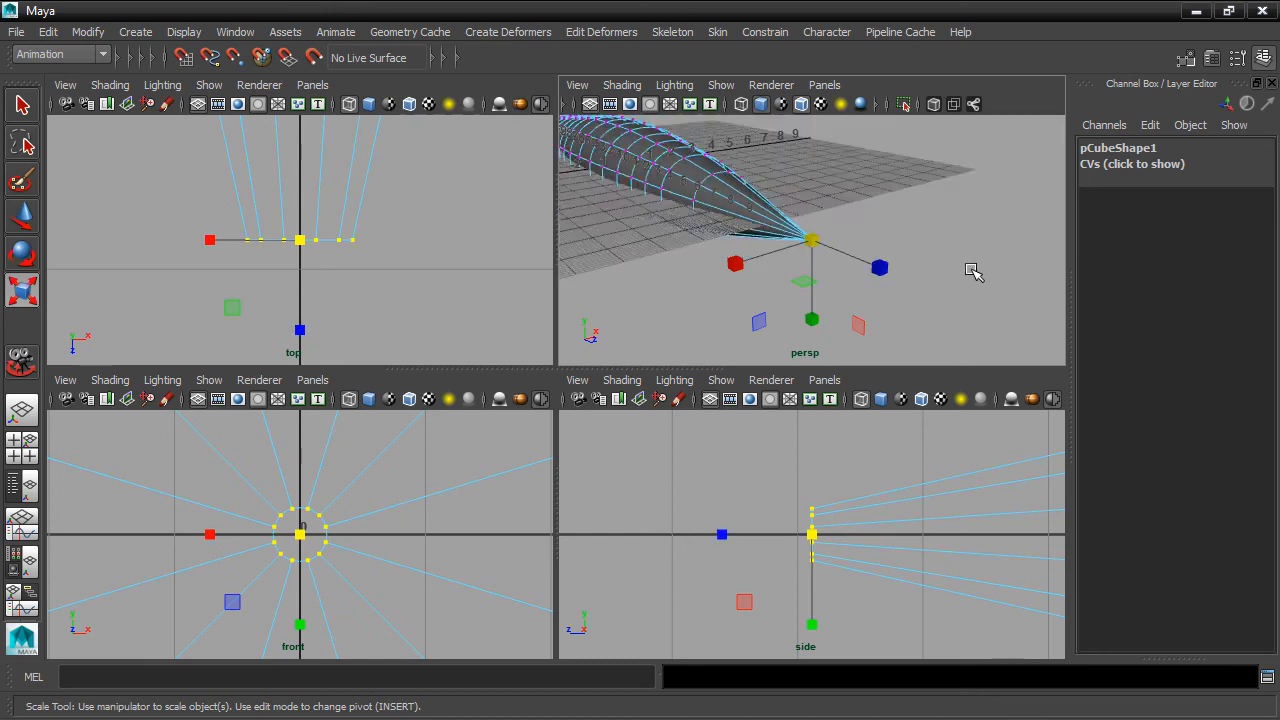
left_click_drag(1018, 248, 1034, 254, "alt")
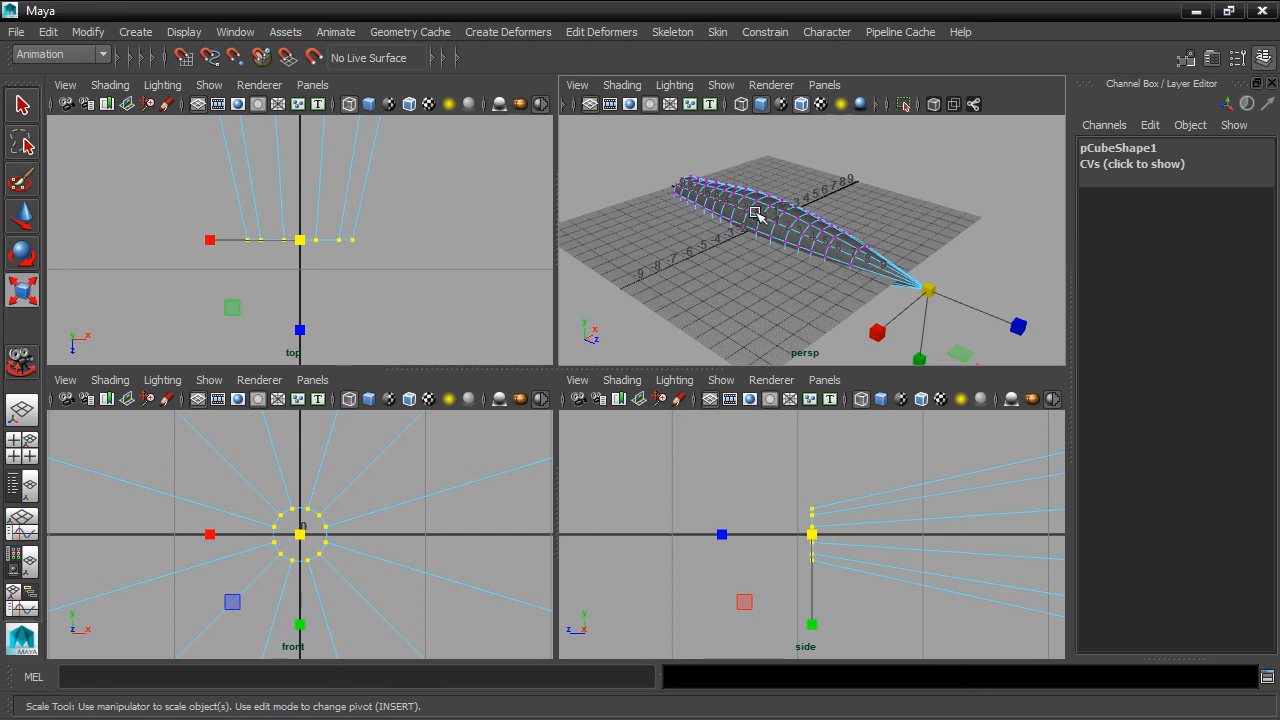
right_click_drag(758, 214, 812, 190)
left_click(812, 192)
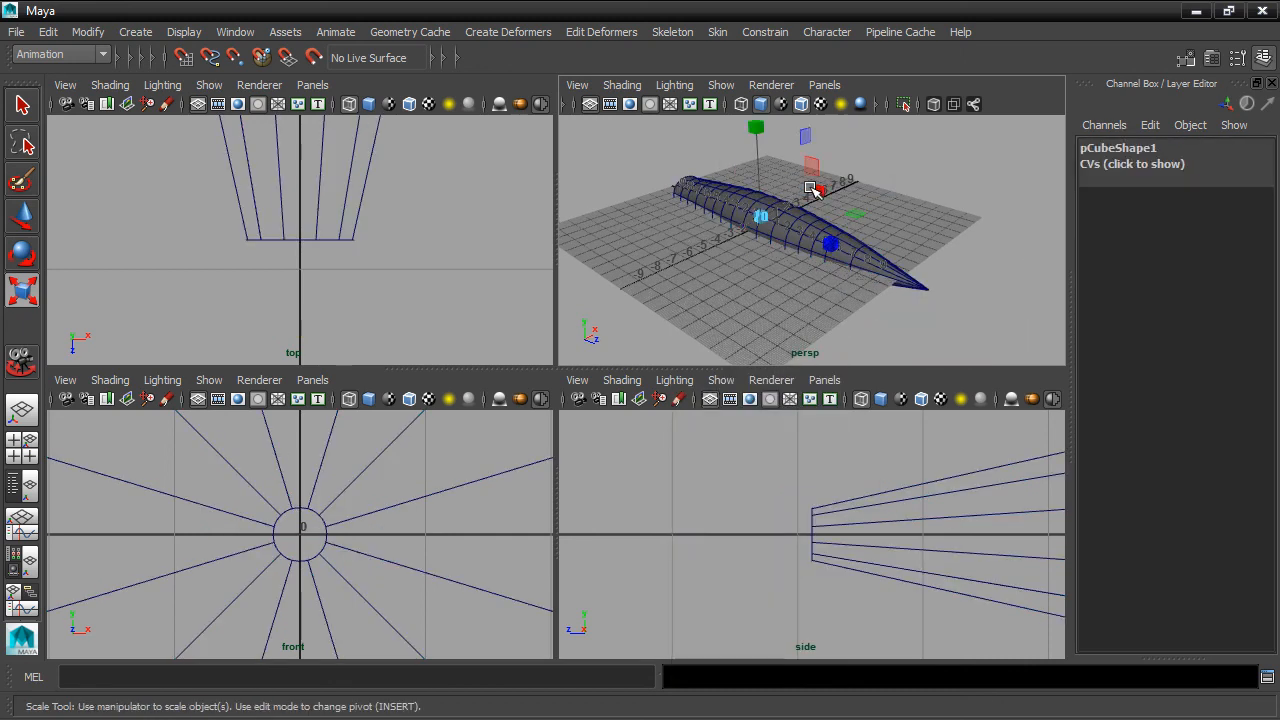
left_click(846, 186)
Step: Start saving the scene containing the tapered tube
left_click(16, 33)
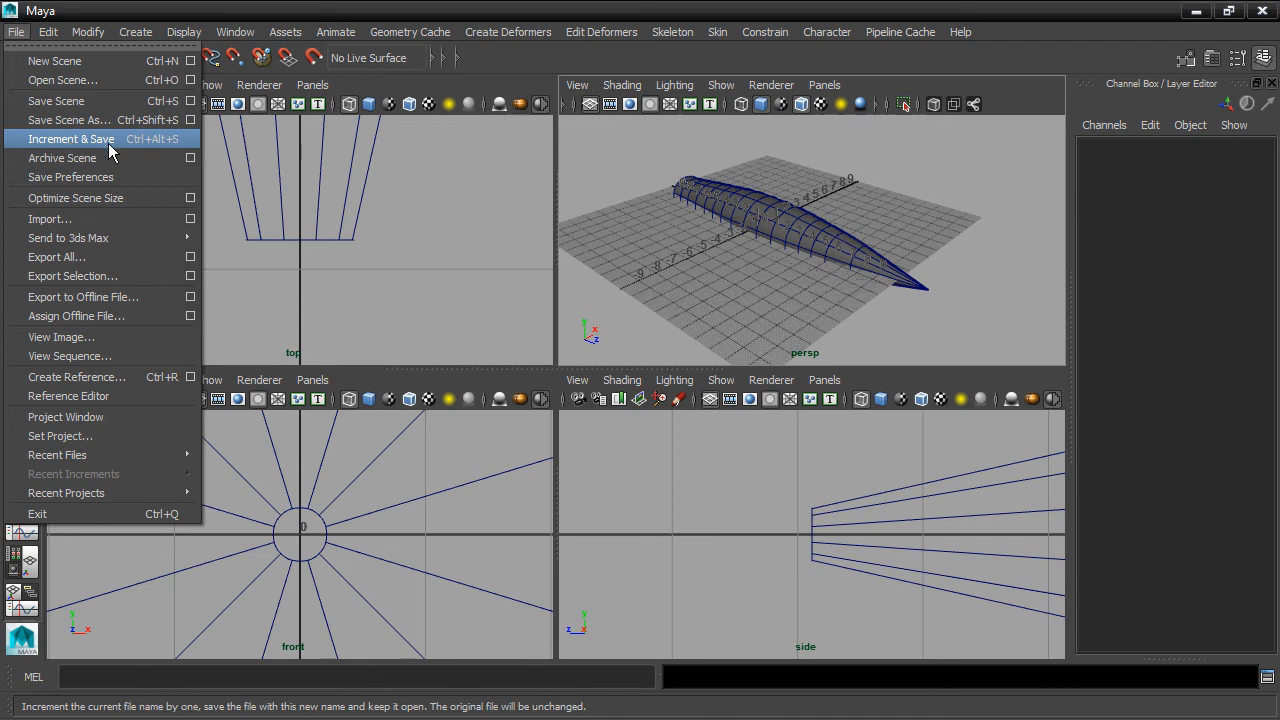